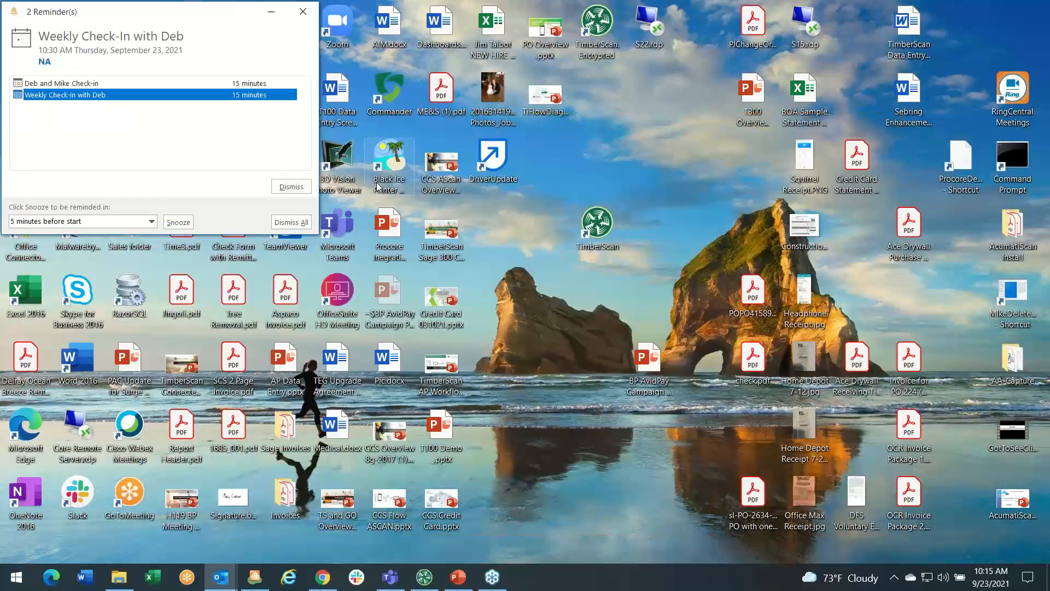
Dismiss both meeting reminders, then bring the TimberScan Dashboard window forward and nudge it into place.
left_click(294, 187)
left_click(292, 187)
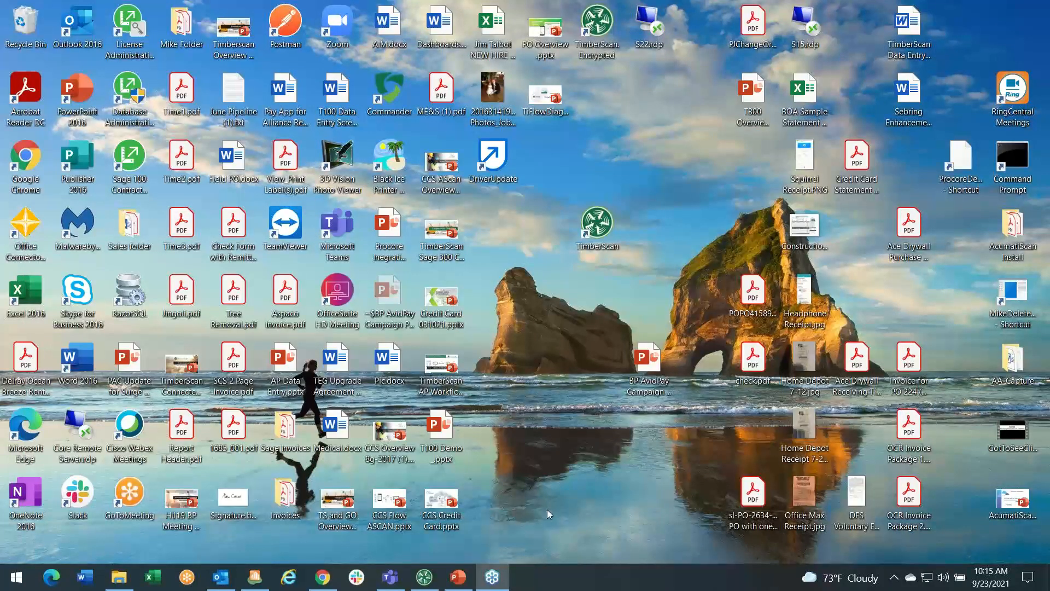
left_click(425, 580)
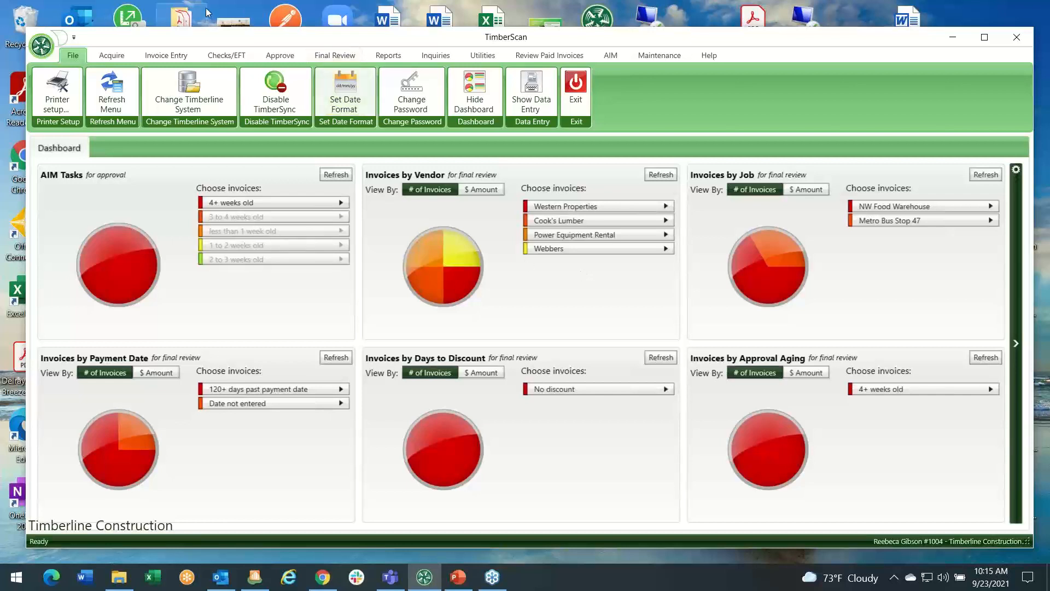
left_click_drag(234, 34, 225, 24)
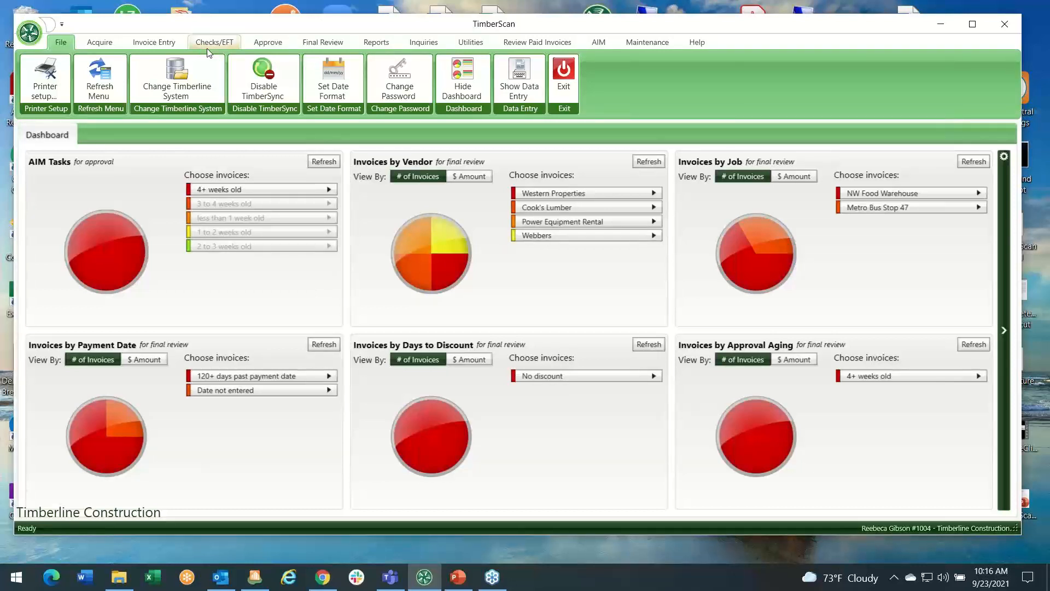
Open Acquire Images with image type Regular Invoices and source File, accepting manually separated scan type.
left_click(98, 43)
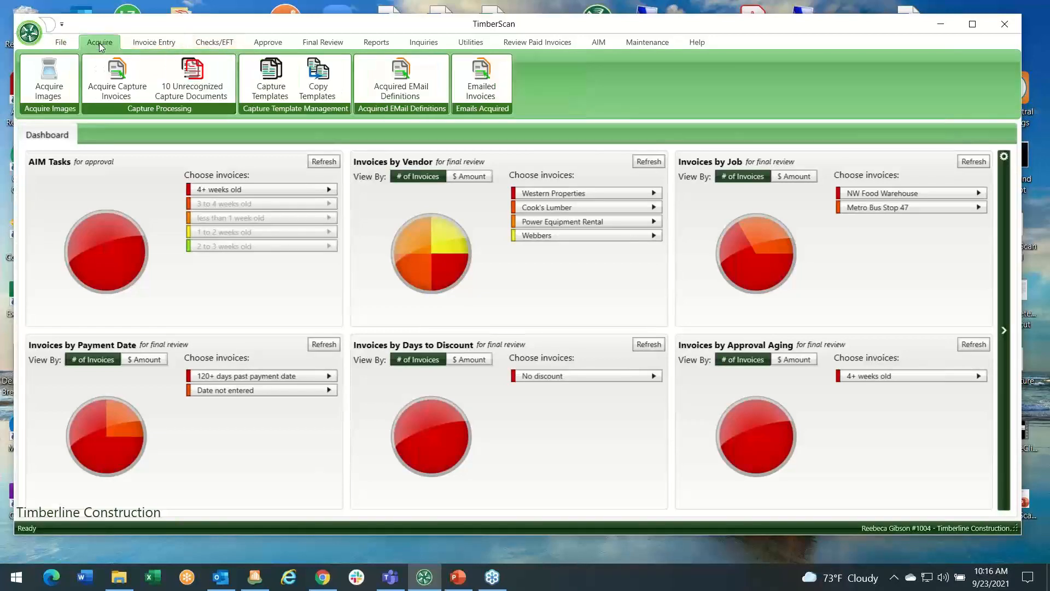
left_click(57, 86)
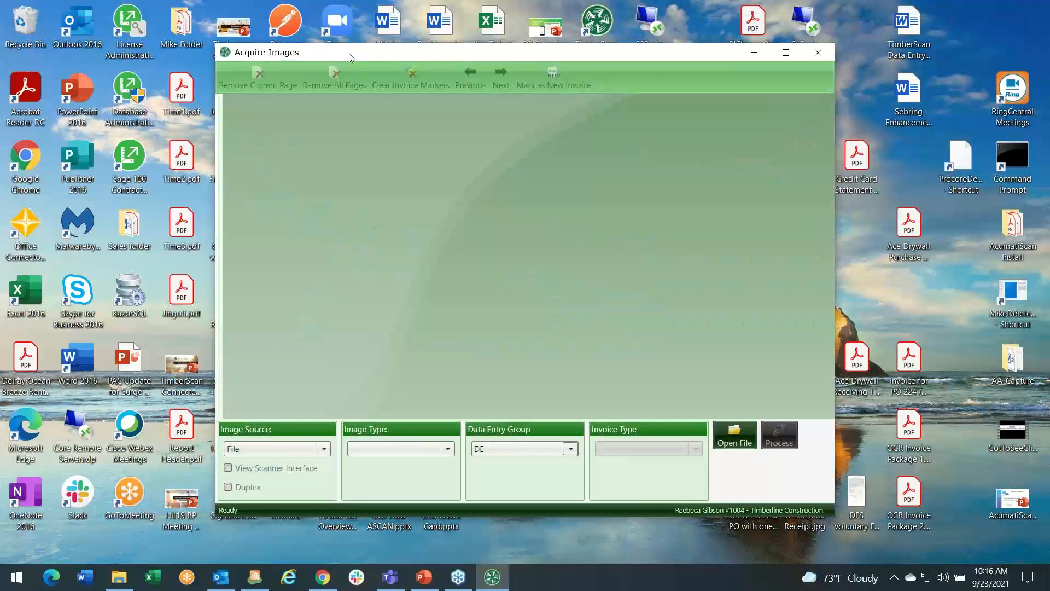
left_click_drag(351, 54, 412, 68)
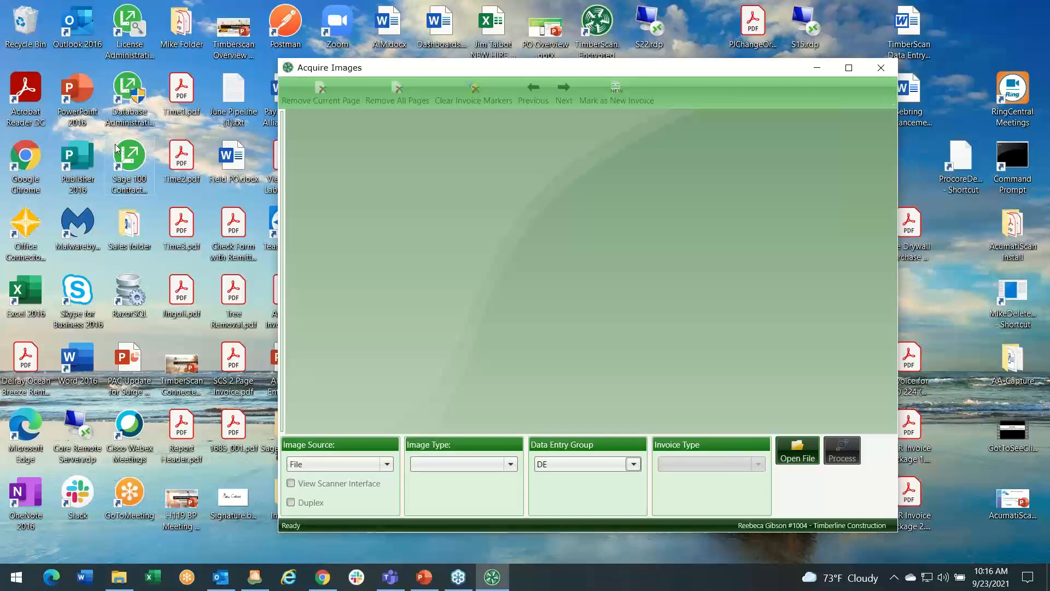
left_click(510, 464)
left_click(471, 482)
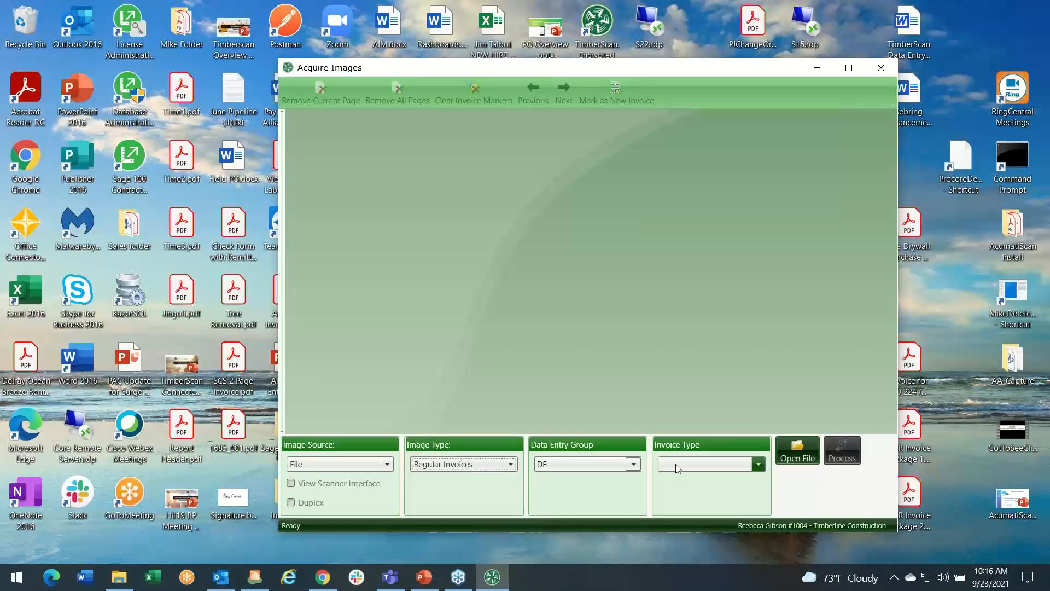
left_click(796, 452)
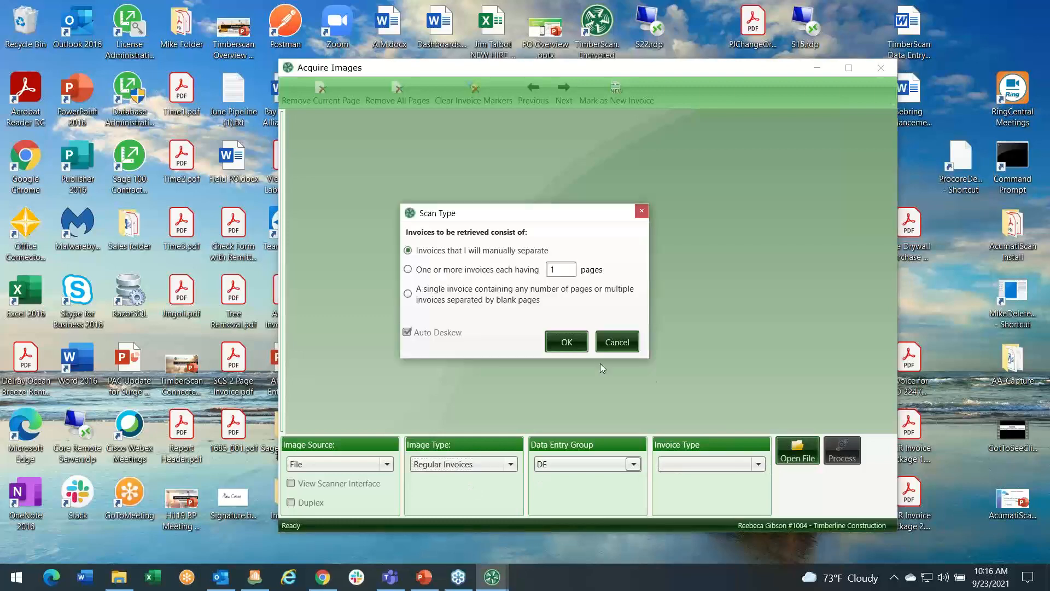
left_click(556, 352)
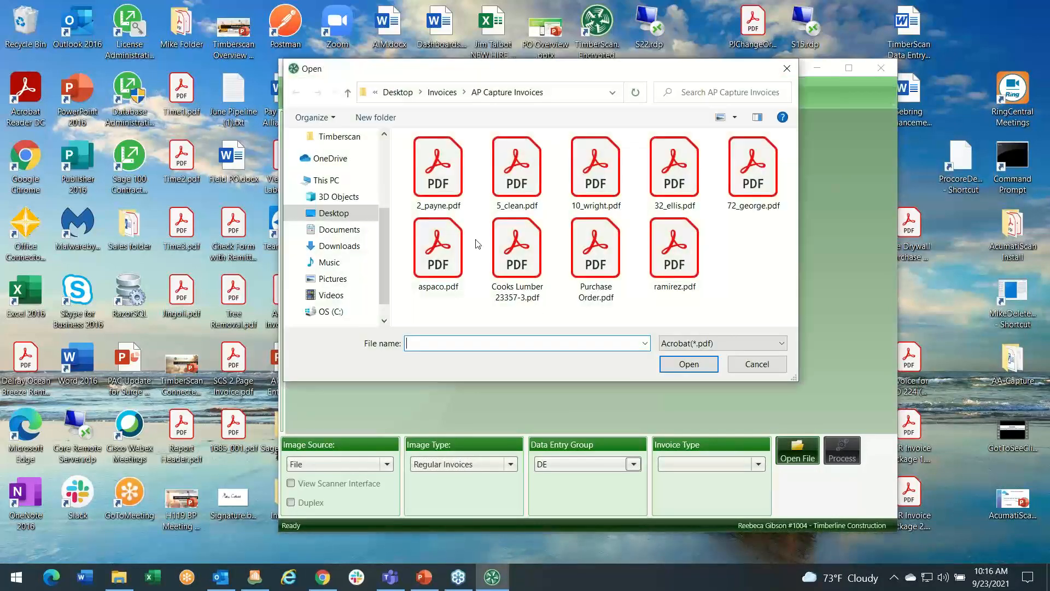
Select 2_payne, 5_clean, 10_wright and 32_ellis PDFs and load them into the acquisition window.
left_click(444, 189)
key("shift+Right")
key("shift+Right")
key("shift+Right")
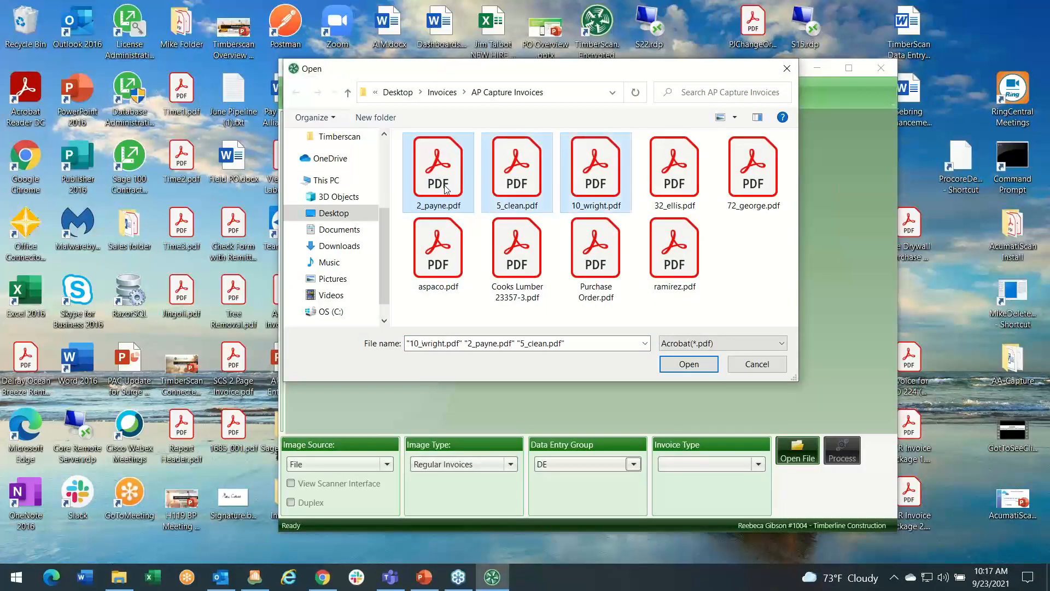
left_click(681, 362)
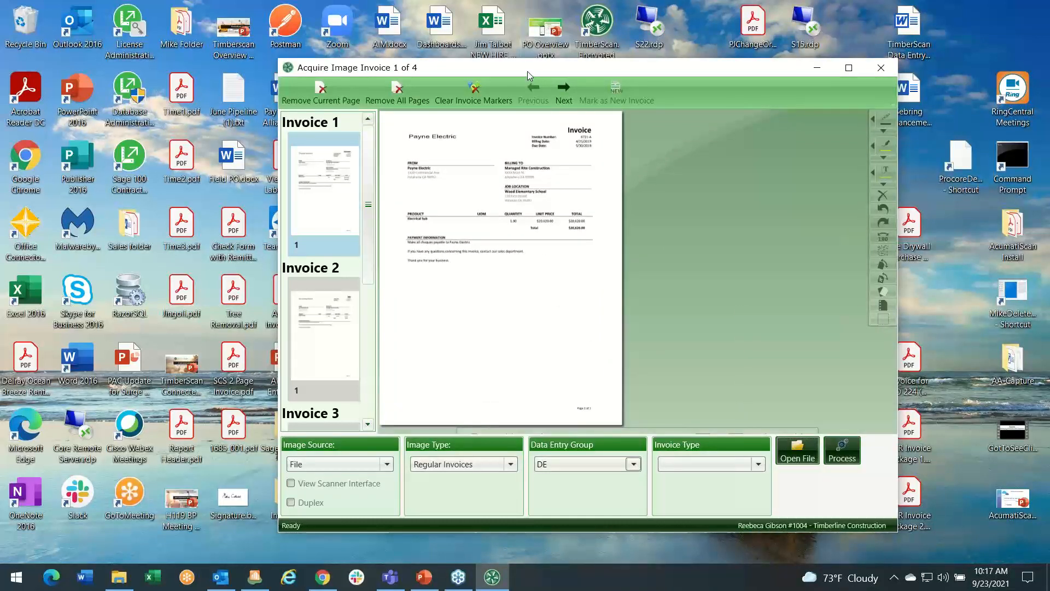
left_click_drag(524, 71, 388, 57)
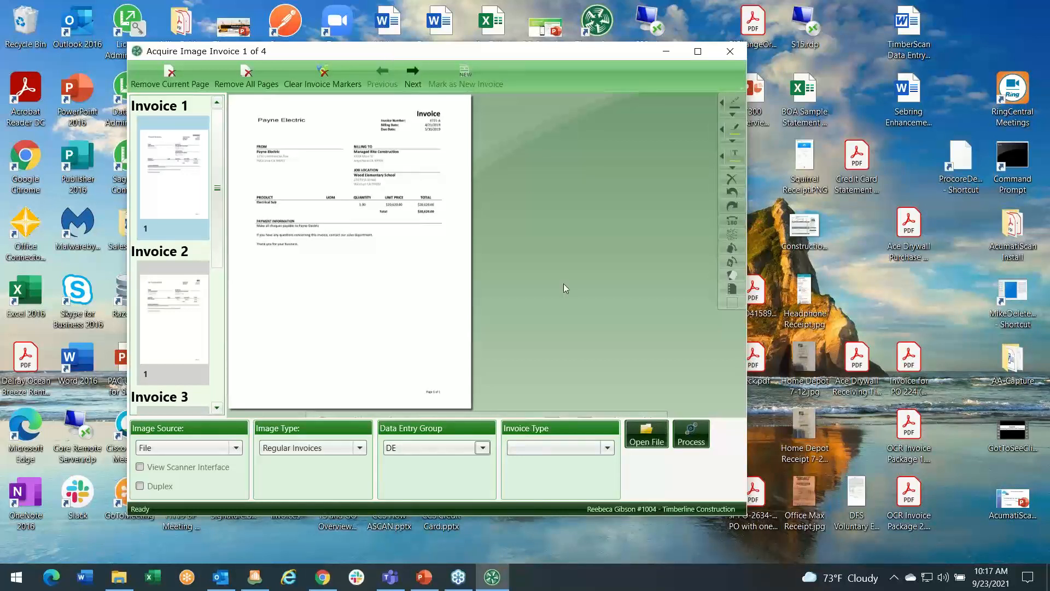
Discard the loaded captures and open the 56 Primary Invoices for entry with <All Invoices> selected.
left_click(728, 54)
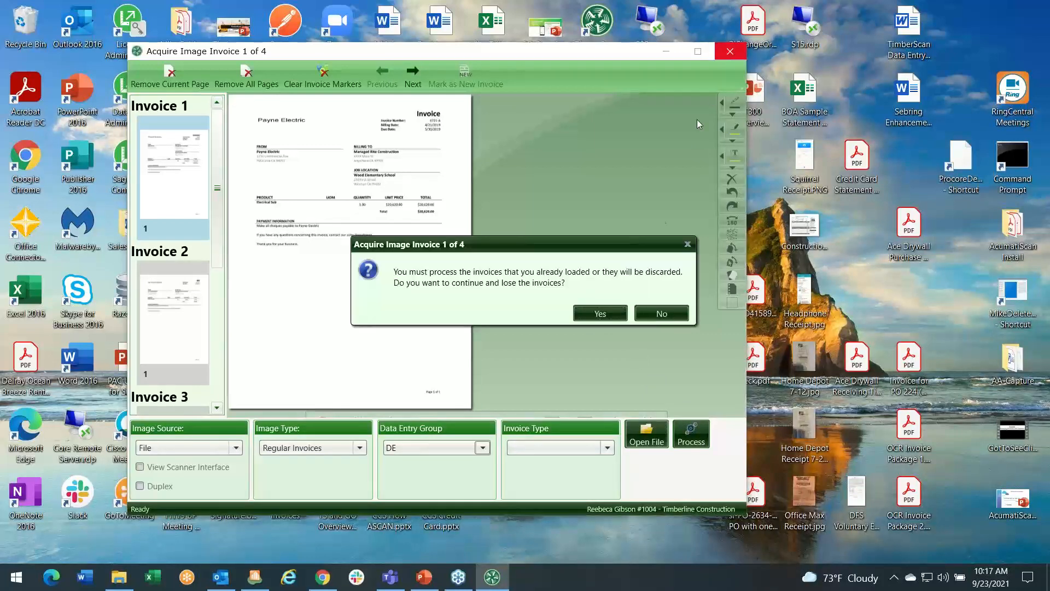
left_click(598, 313)
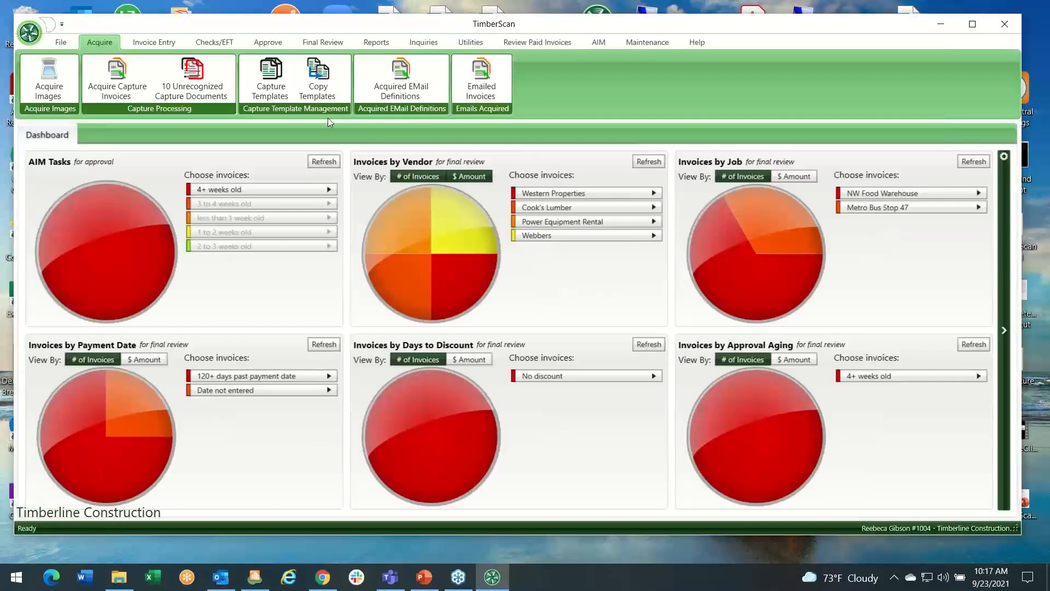
left_click(148, 42)
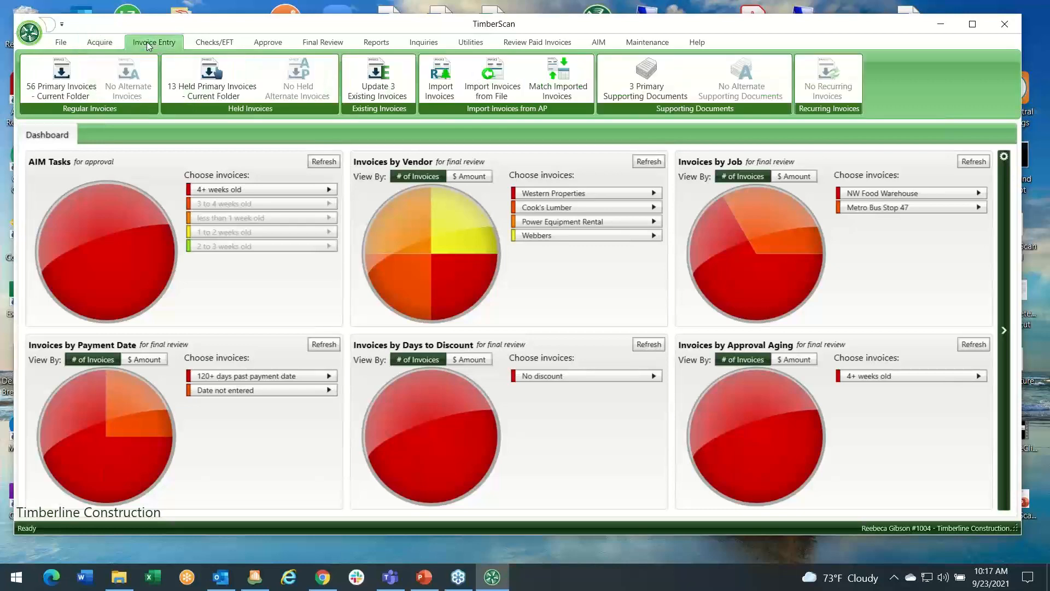
left_click(77, 98)
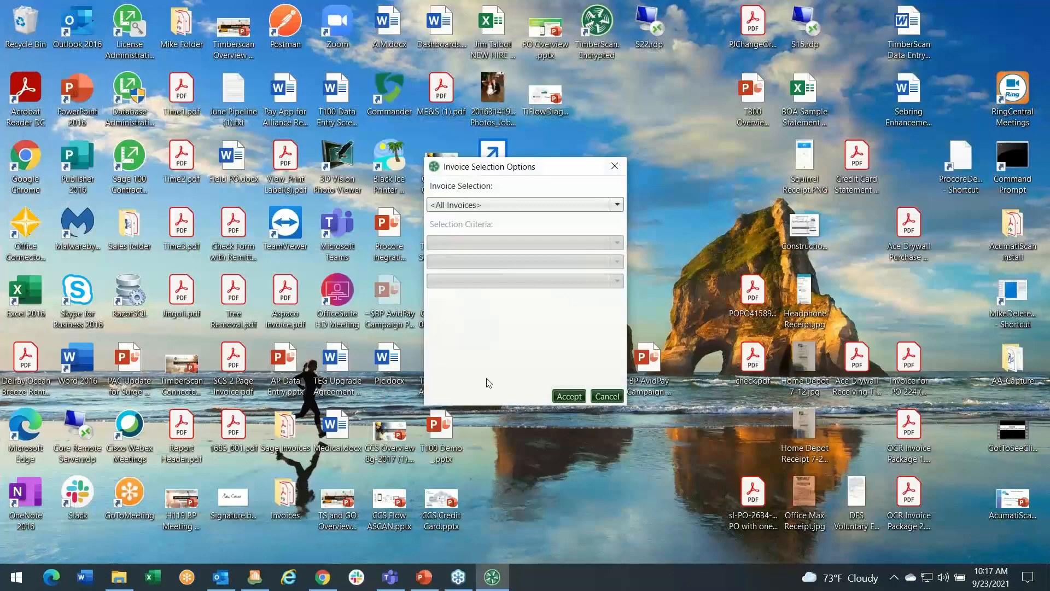
left_click(567, 397)
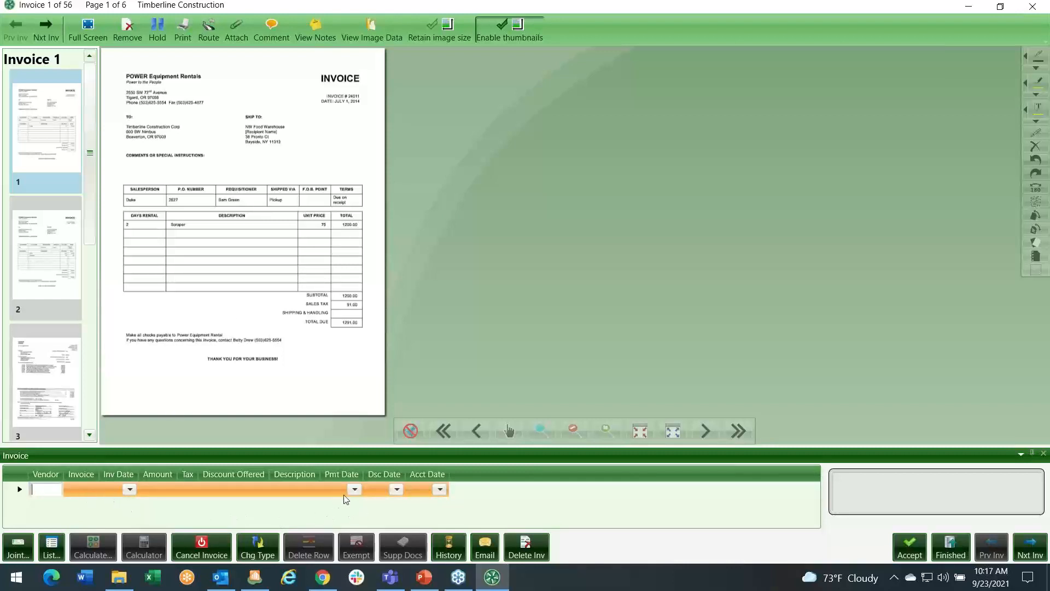
Advance to the next invoice past the vendor compliance warning, then close invoice entry and minimize TimberScan.
left_click(49, 29)
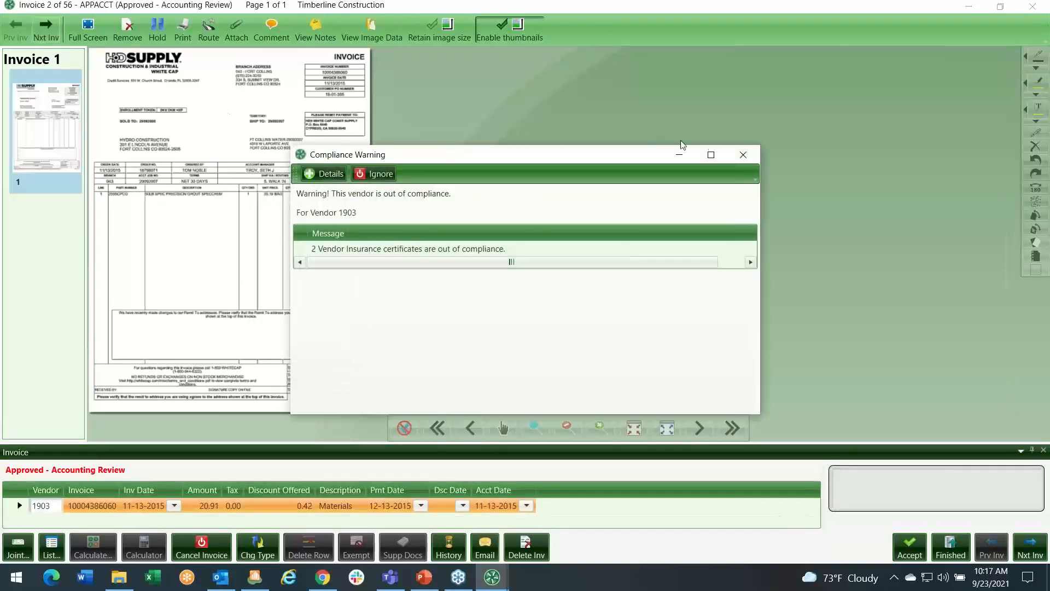
left_click(743, 154)
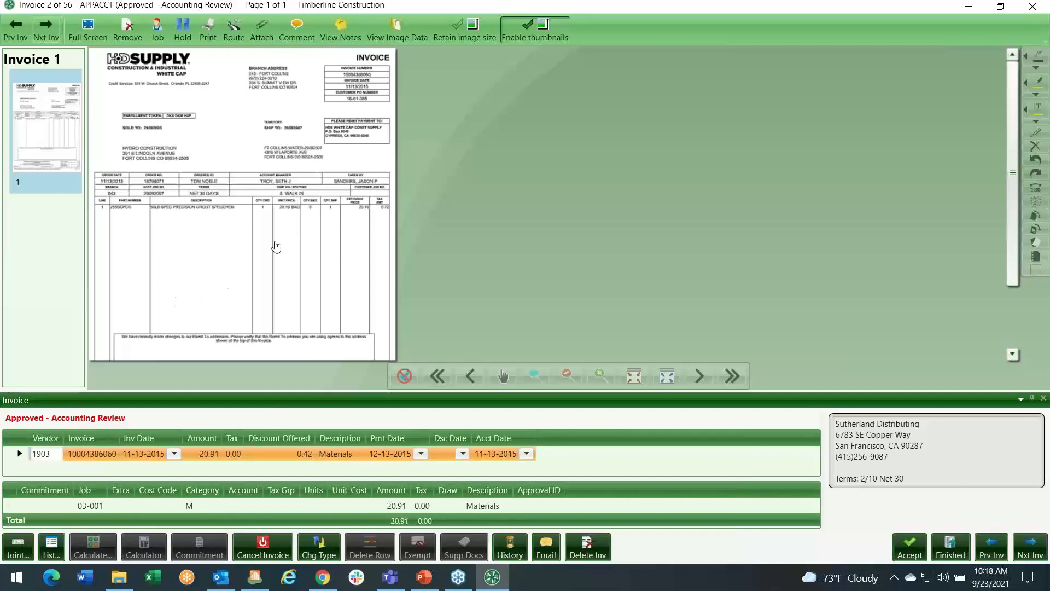
scroll(276, 247, "up", 1)
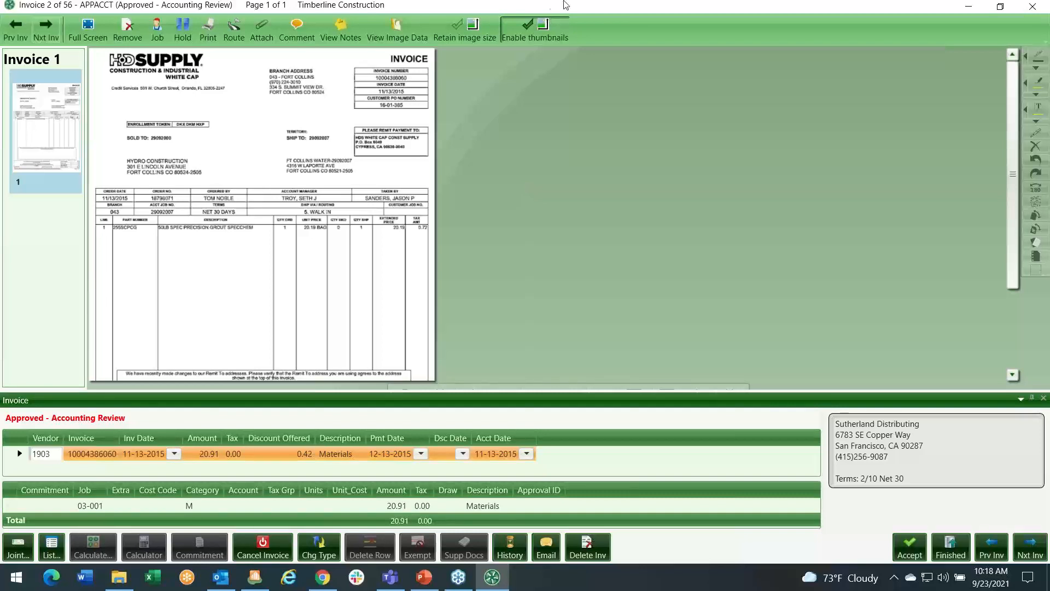
left_click(1036, 9)
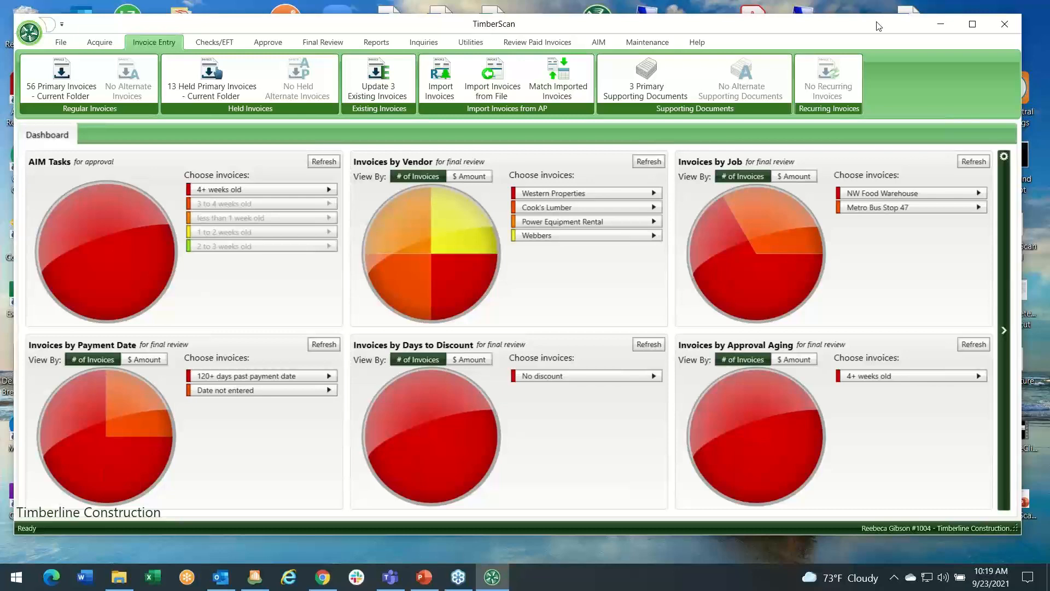
left_click(937, 24)
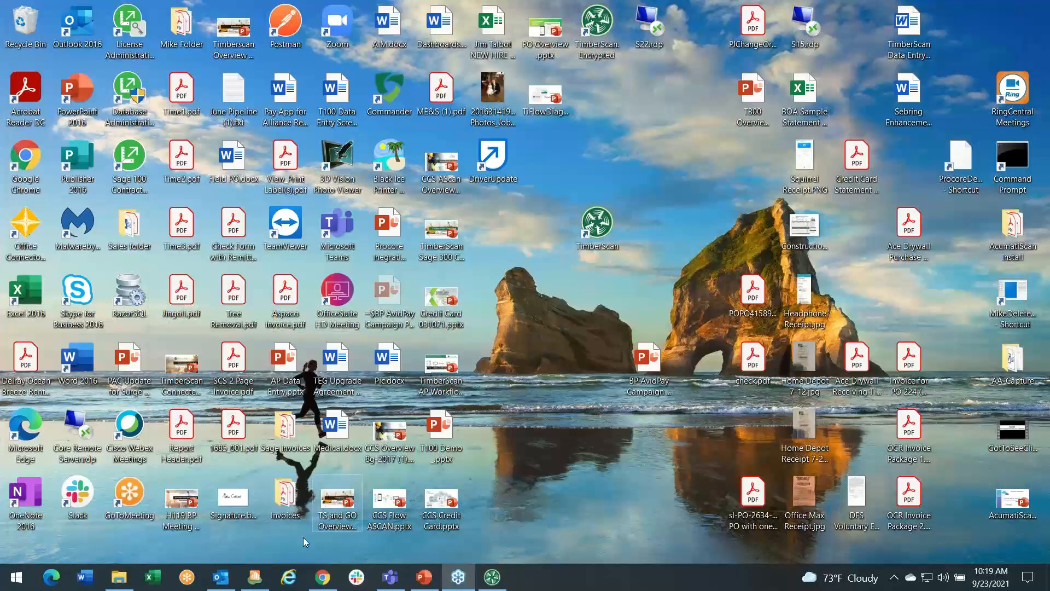
Restore the Sage 300 Desktop and launch the Print Checks task.
mouse_move(255, 577)
left_click(272, 504)
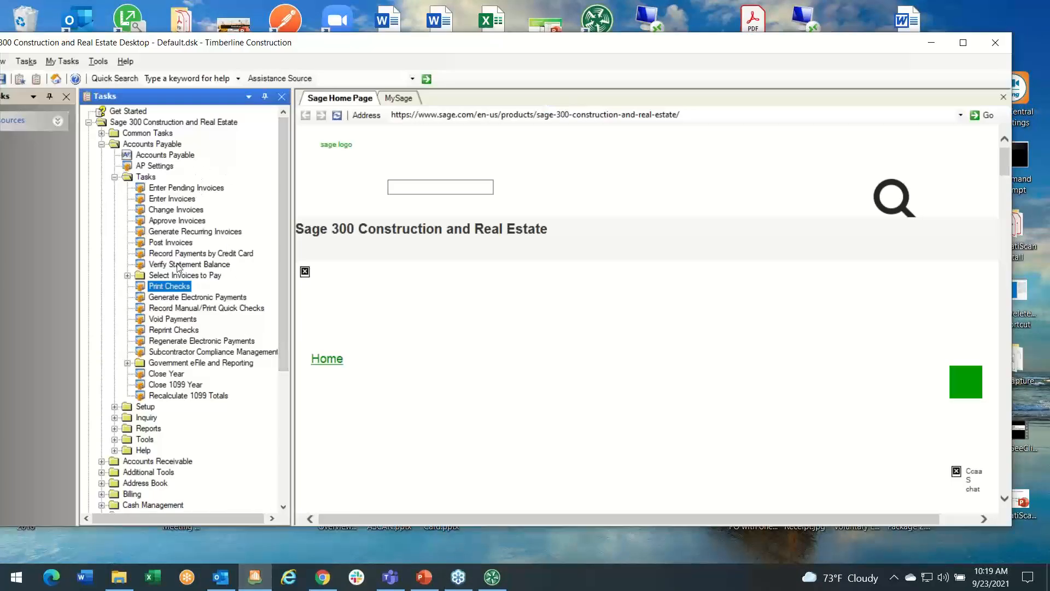
double_click(162, 287)
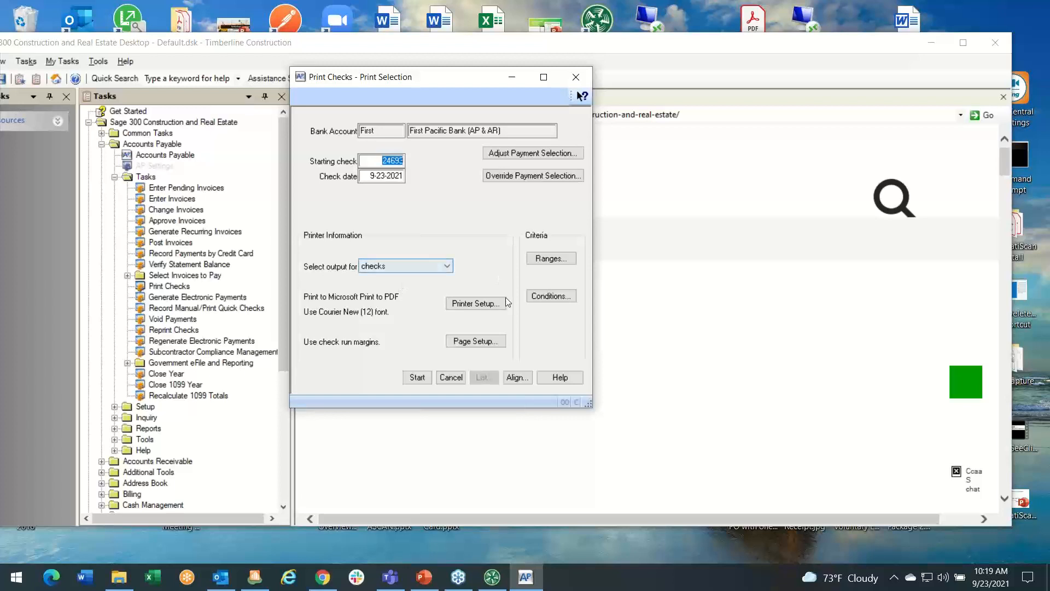
Choose Print To Avid in Printer Setup, then close Print Checks without printing and minimize Sage.
left_click(482, 305)
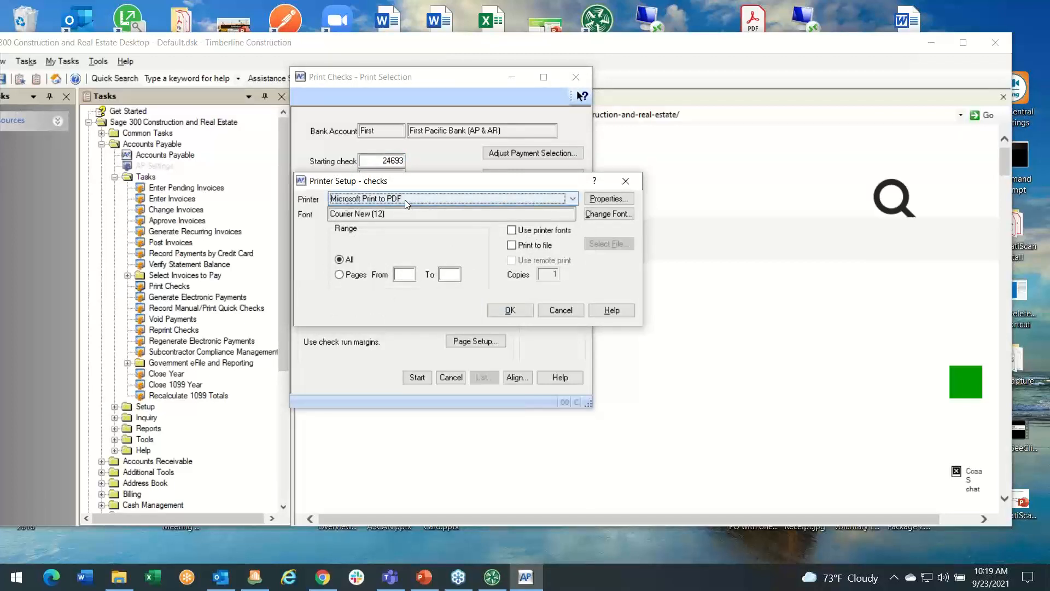
left_click(573, 198)
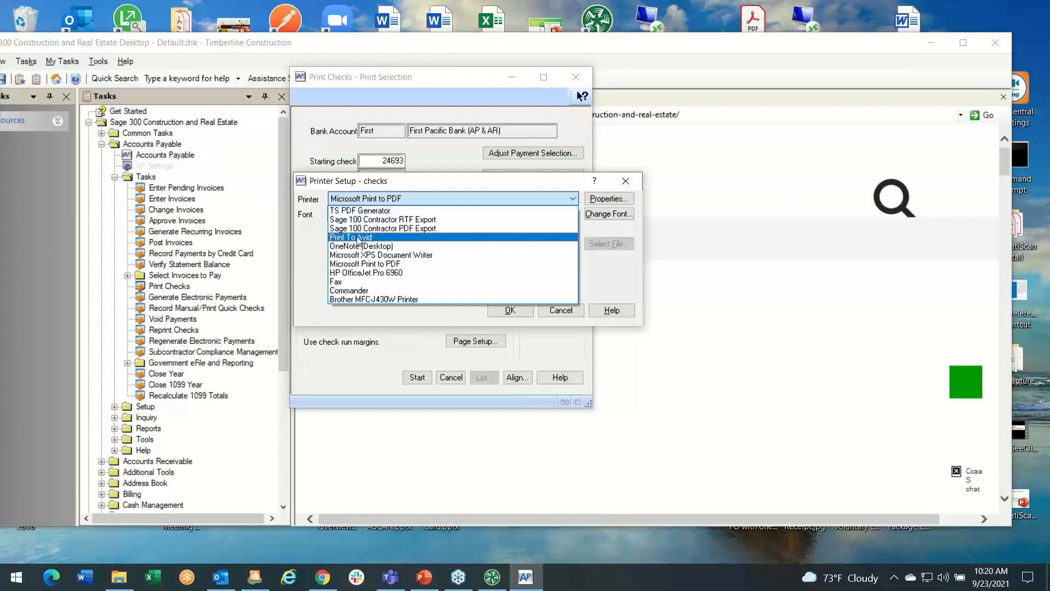
left_click(360, 239)
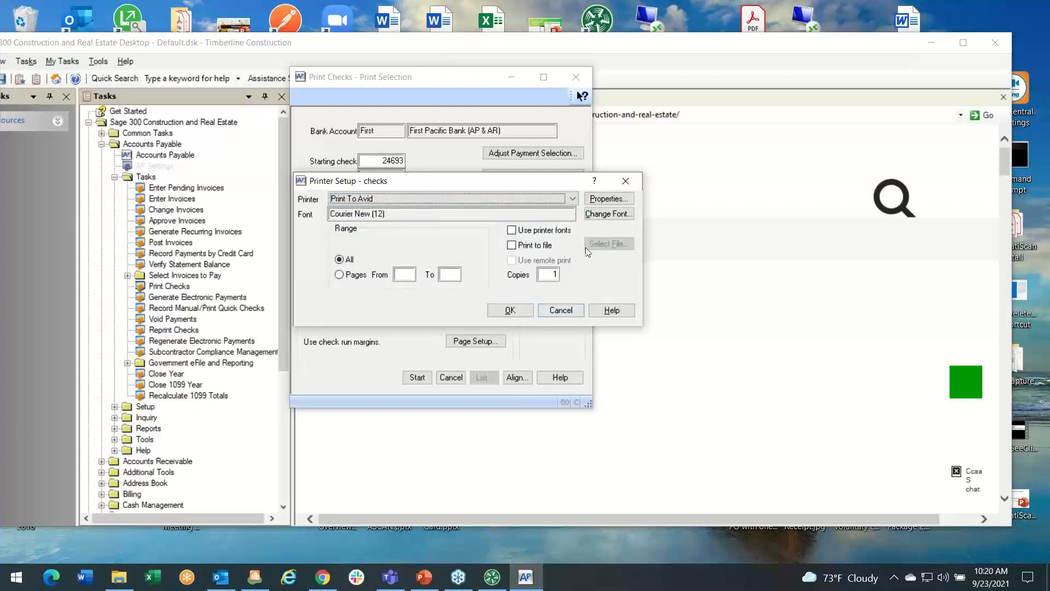
left_click(562, 311)
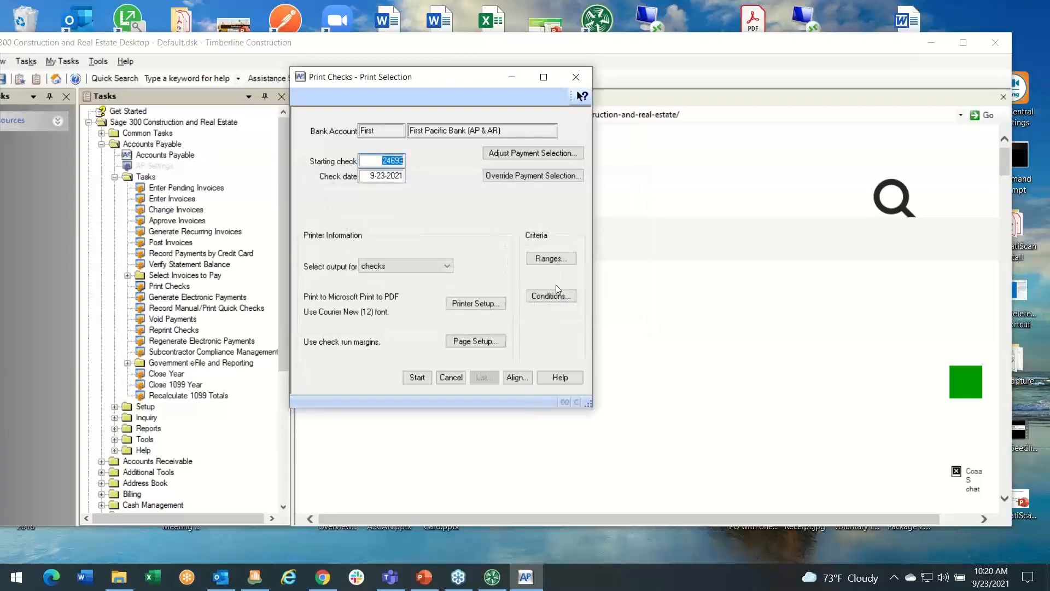
left_click(576, 77)
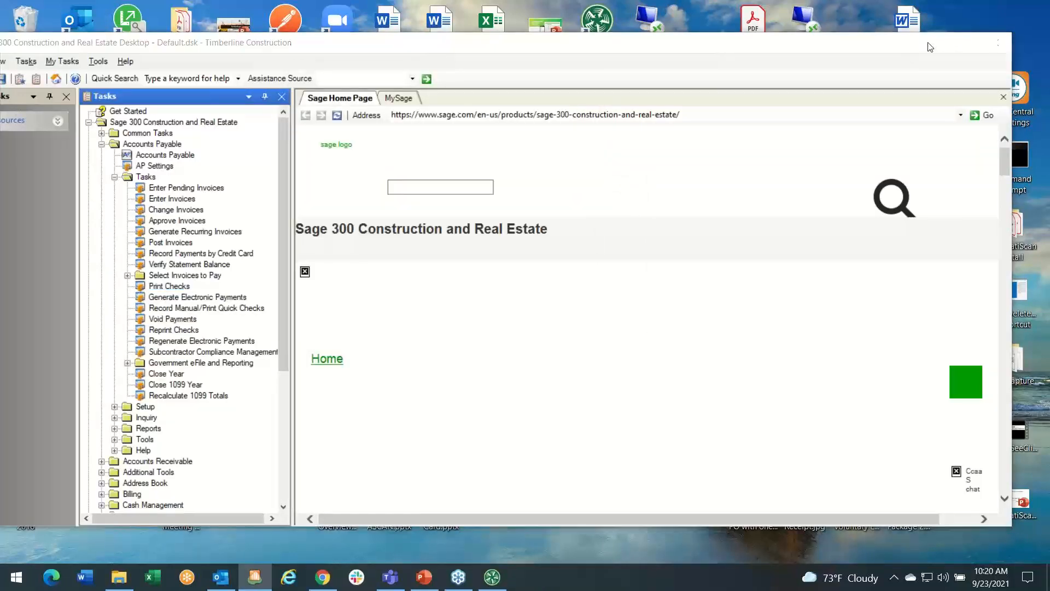
left_click(928, 43)
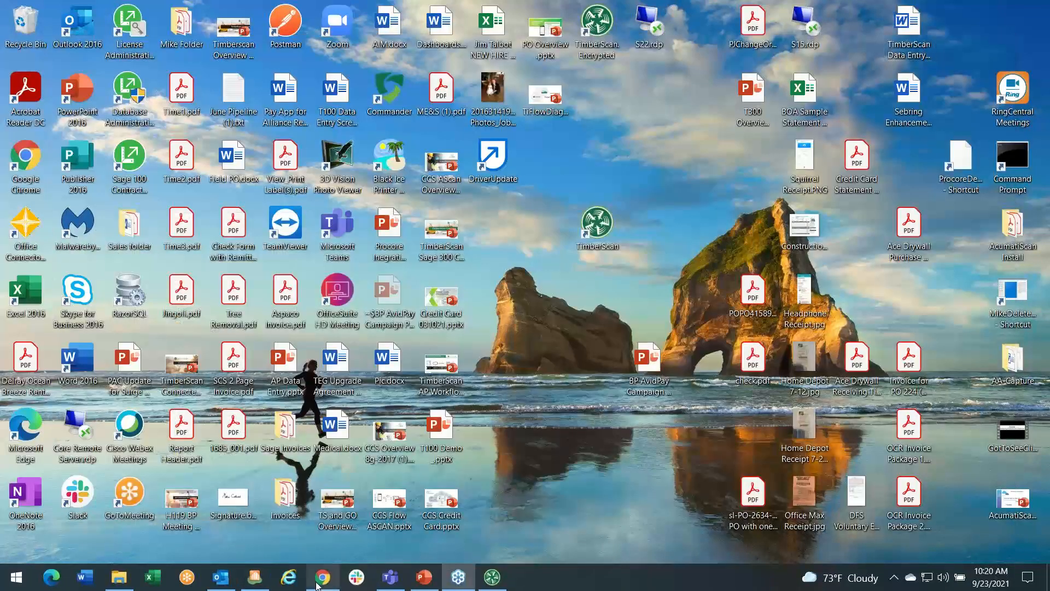
In Chrome, open AvidPay Payments Control > Approve, search, and browse all four queued payments.
left_click(323, 577)
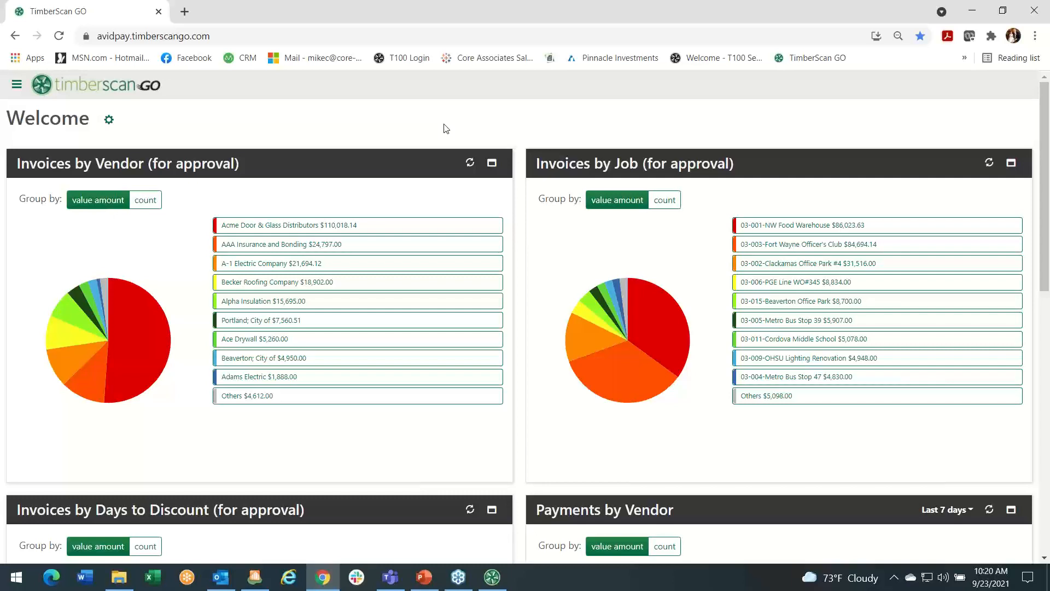
left_click(16, 85)
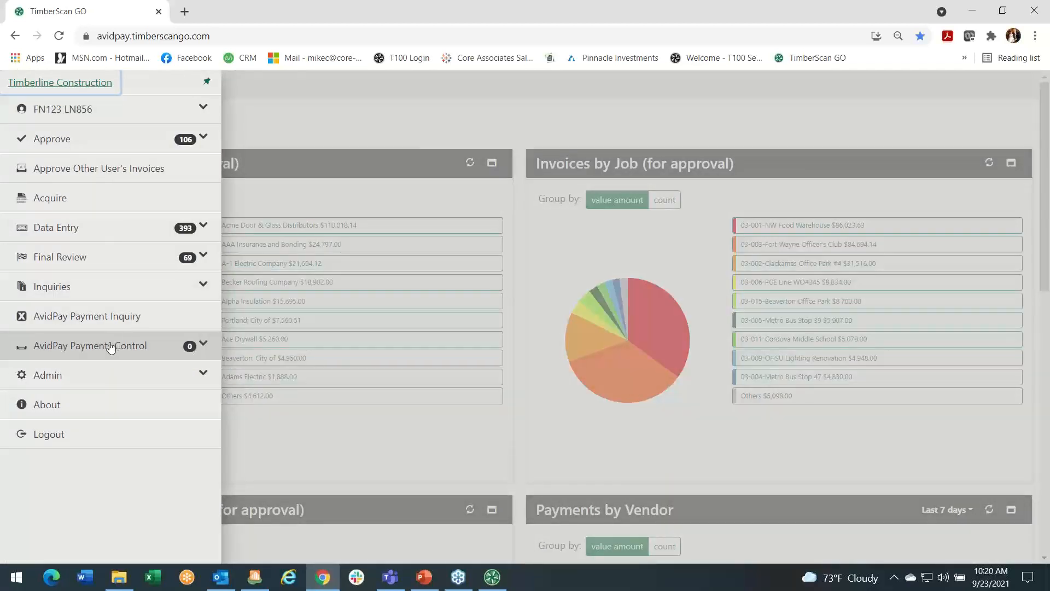
left_click(110, 347)
left_click(90, 377)
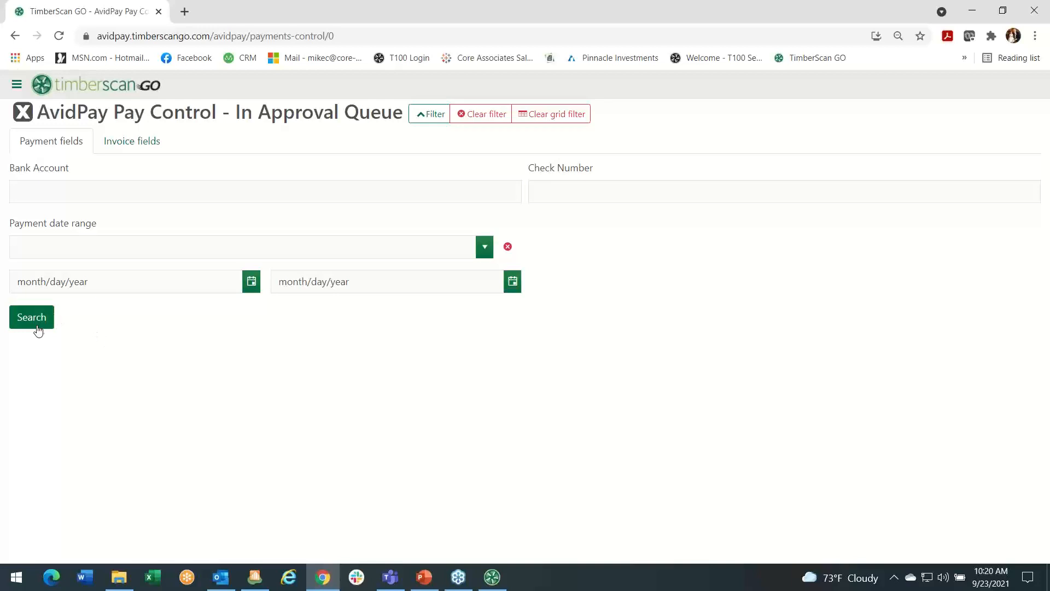
left_click(37, 327)
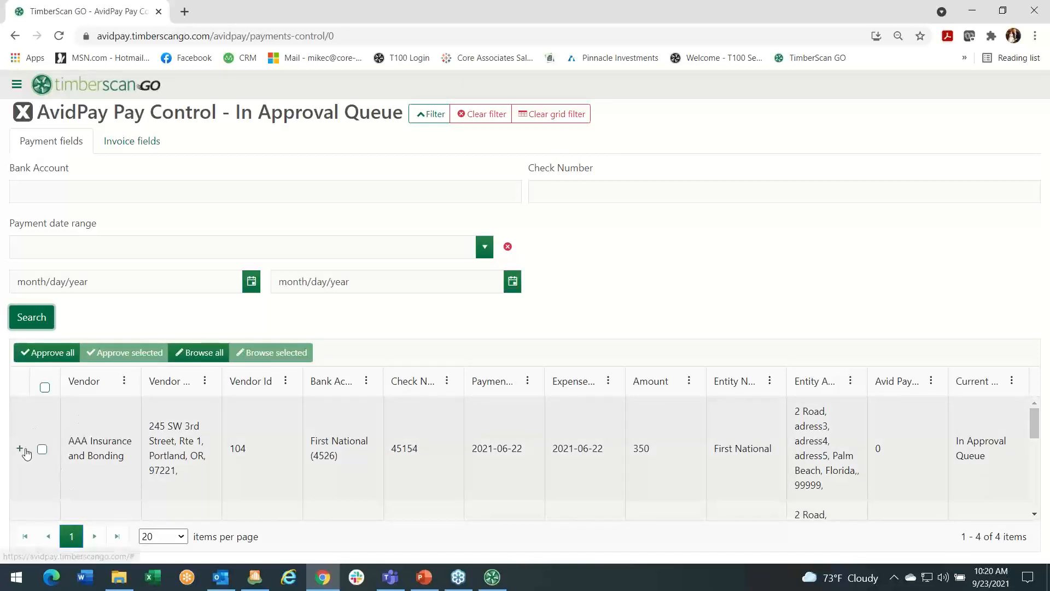
left_click(199, 357)
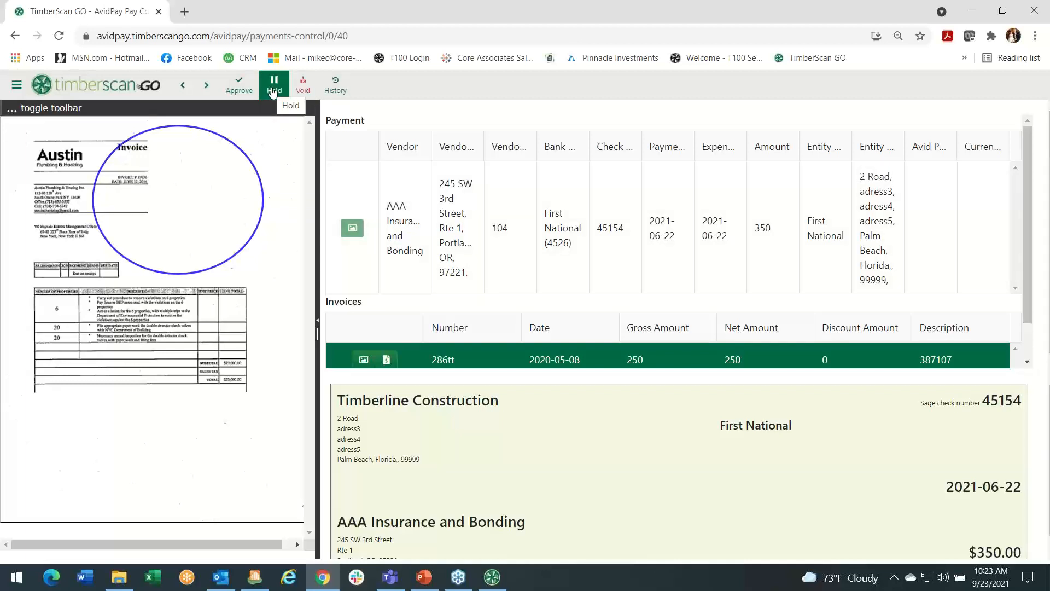
Open AvidPay Payments Control > On Hold, search all on-hold payments, and browse them in detail.
left_click(17, 85)
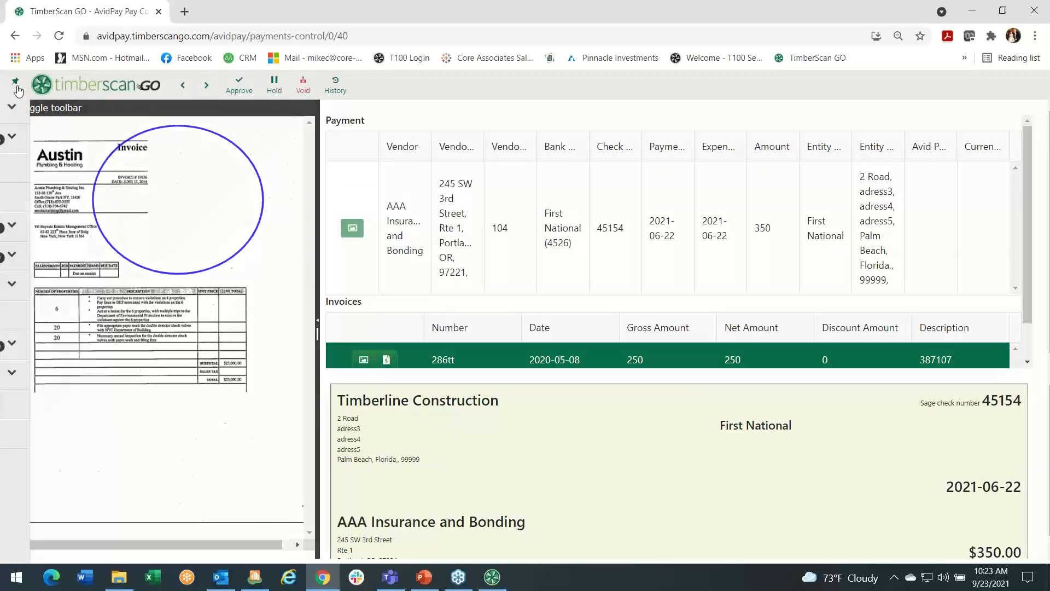
left_click(99, 349)
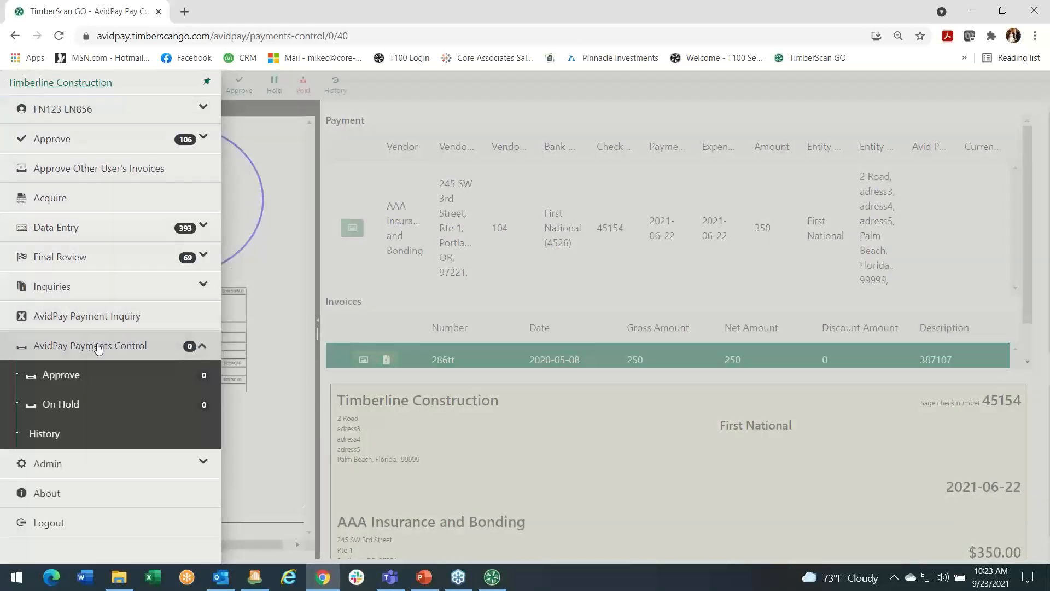
left_click(73, 404)
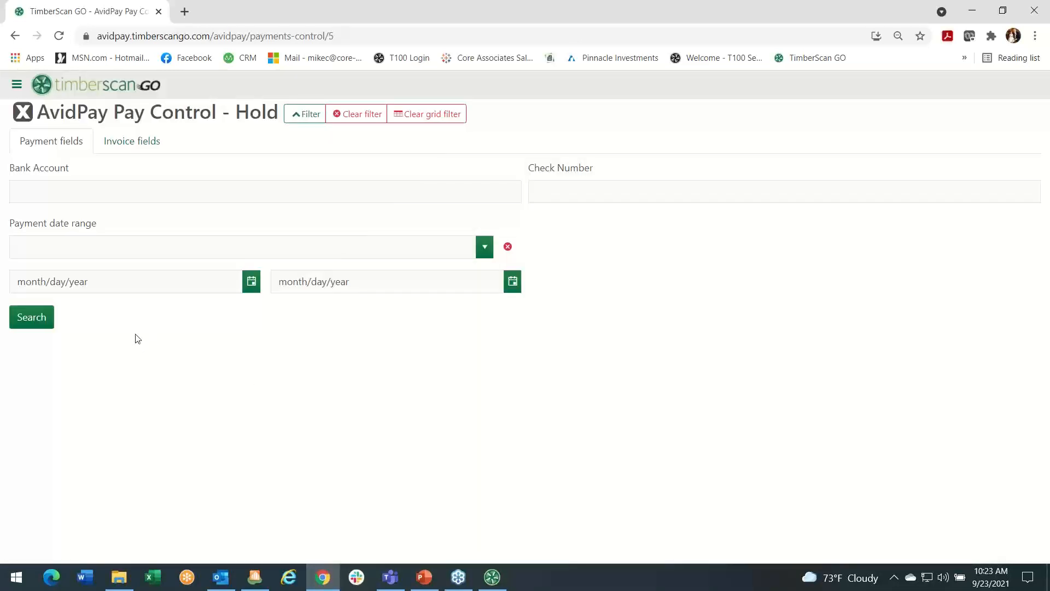
left_click(29, 321)
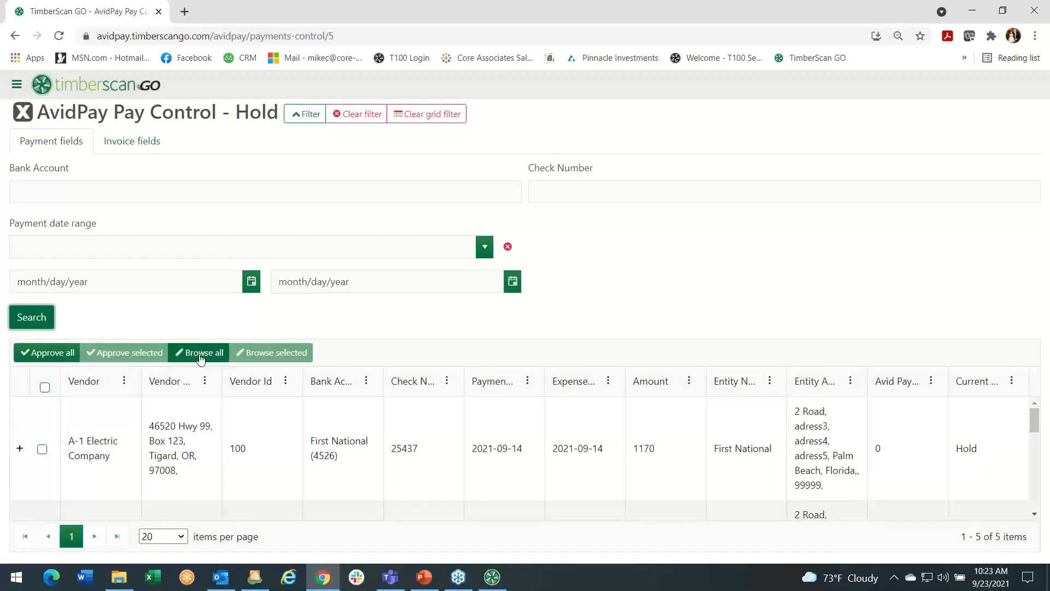
left_click(199, 355)
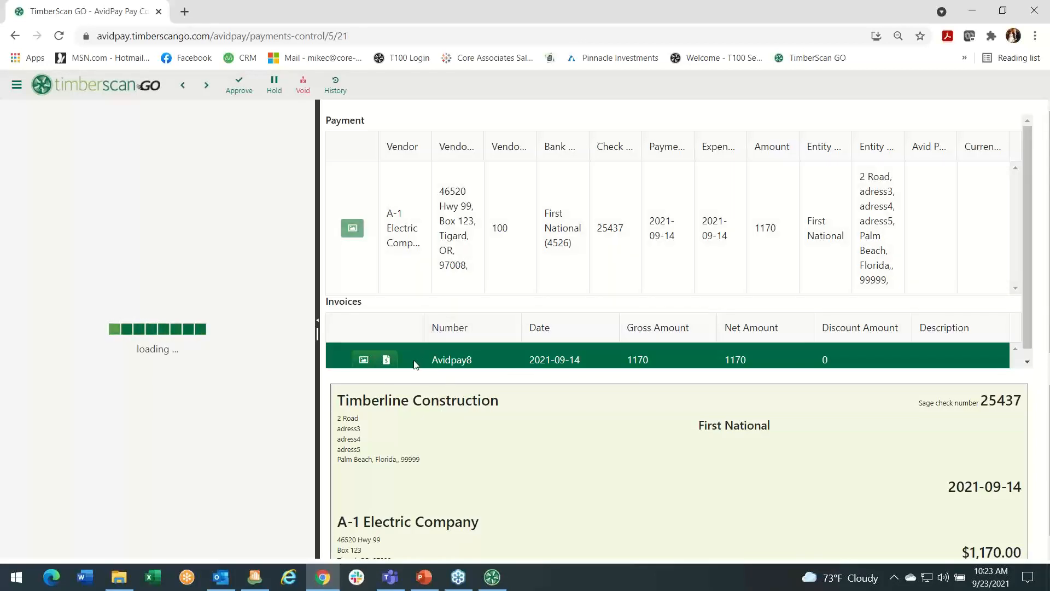
Move to the next on-hold payment ($630.00, check 25438), then open the main navigation menu.
left_click(206, 85)
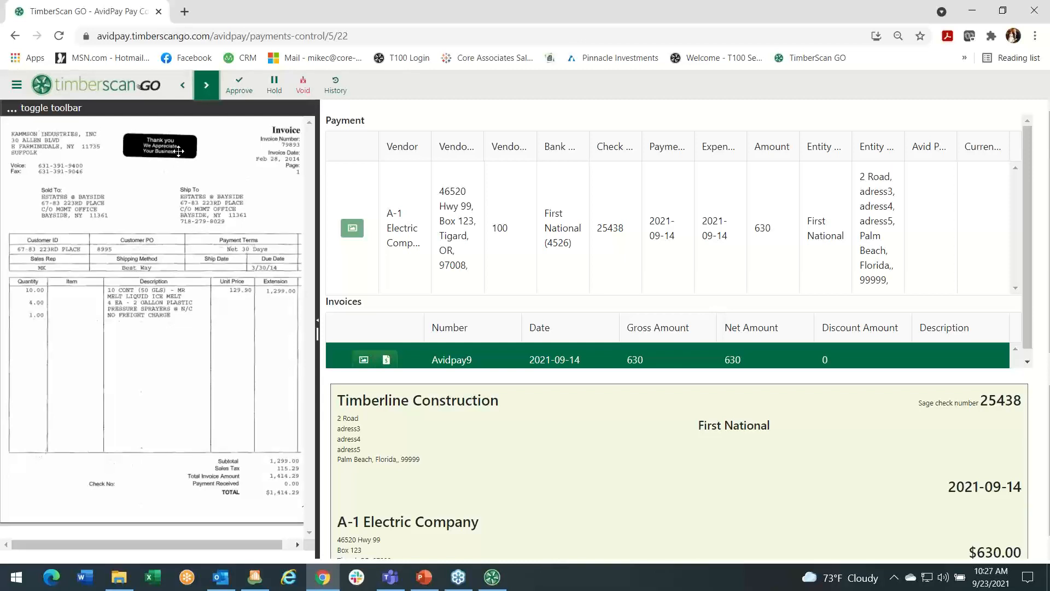
left_click(17, 87)
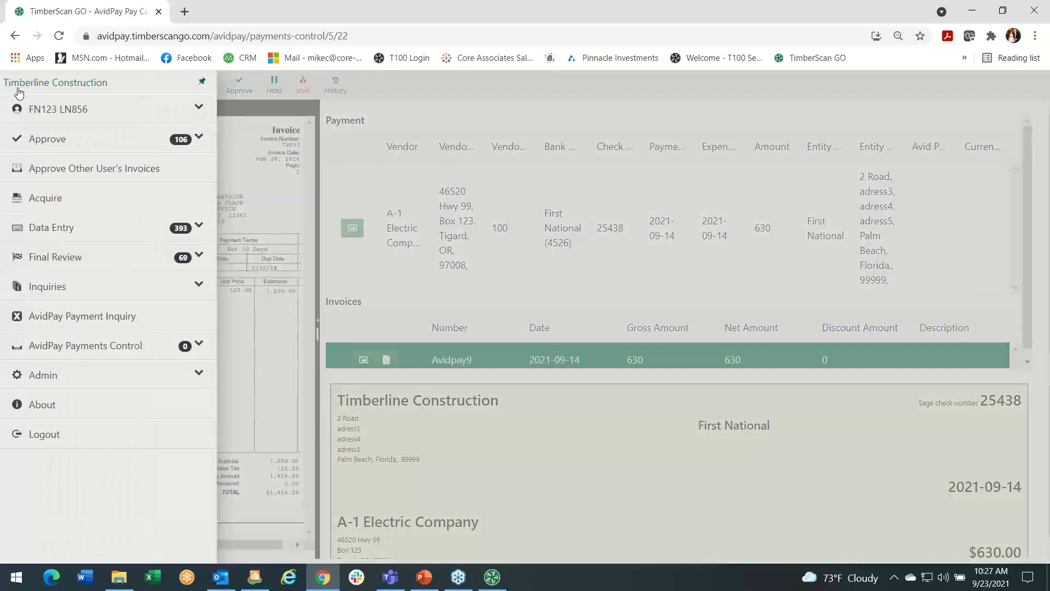
Choose AvidPay Payment Inquiry from the side navigation menu.
left_click(66, 317)
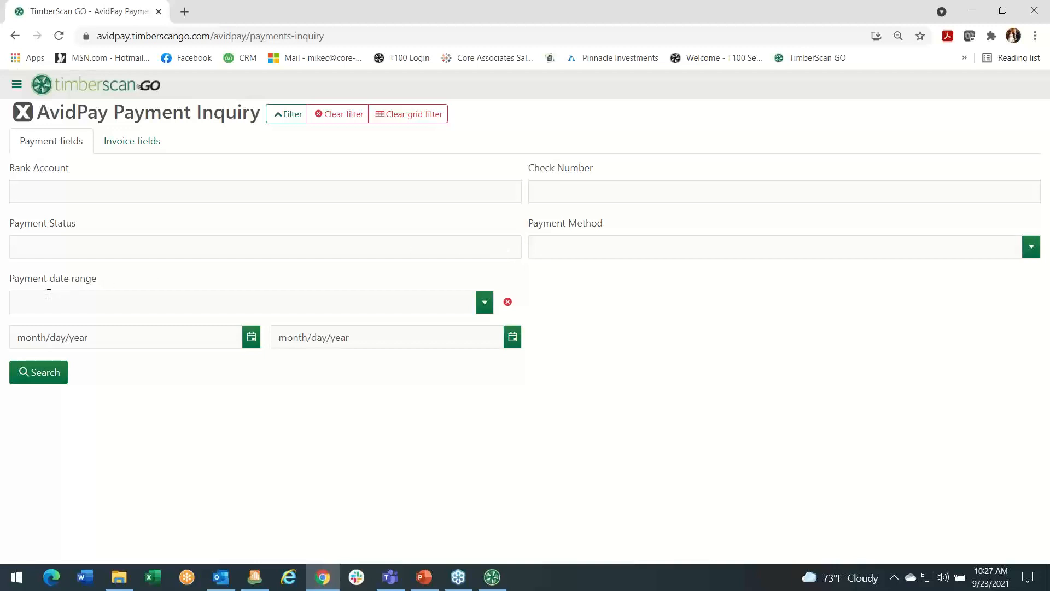
Search all AvidPay payments (5577 results) and collapse the search form so the results grid fills the page.
left_click(43, 377)
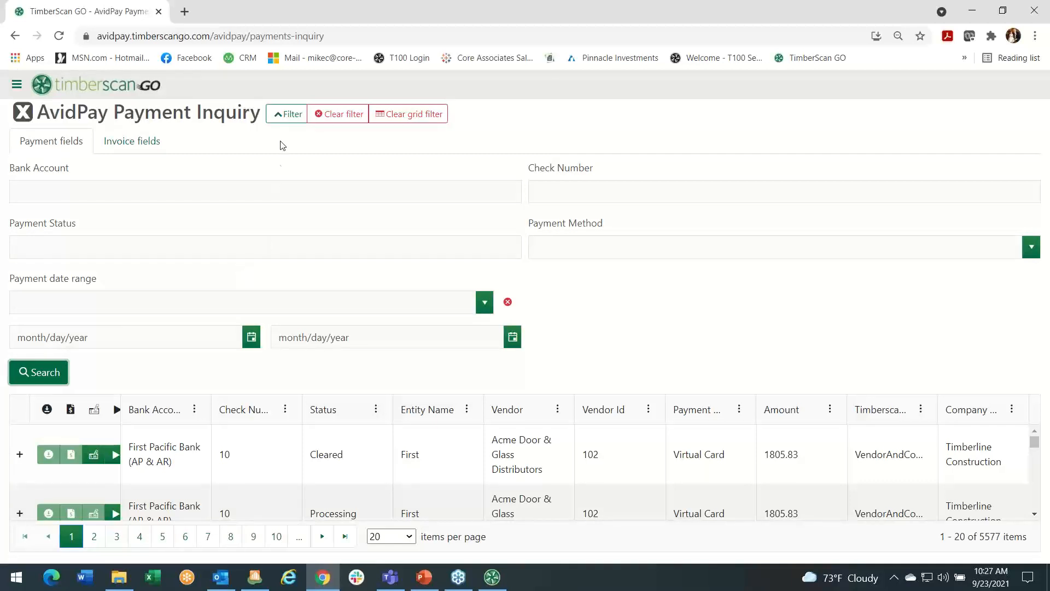
left_click(285, 116)
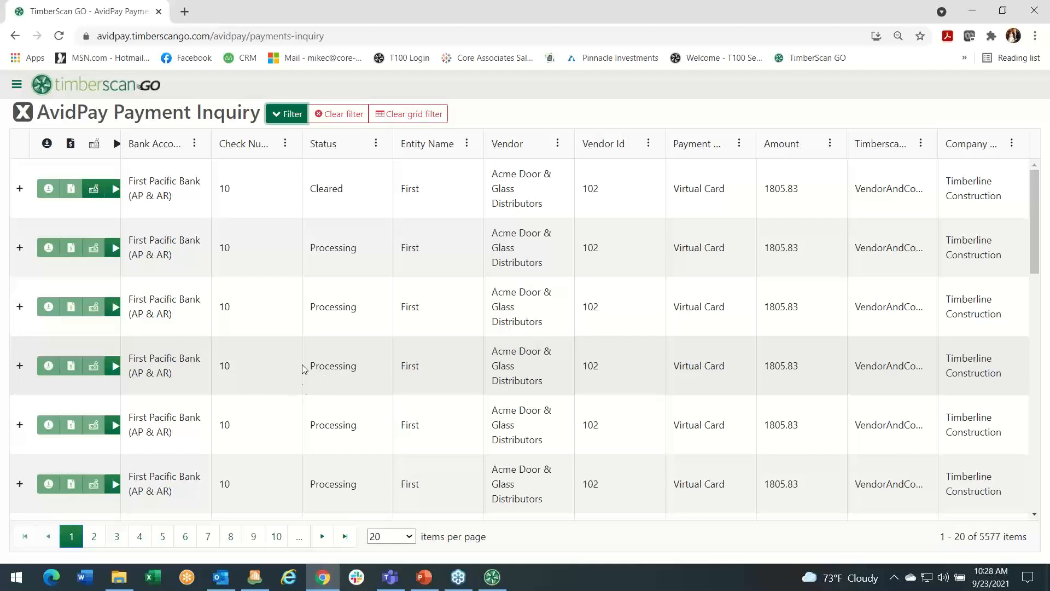
Filter the Status column to values containing 'Cleared', leaving 65 payments.
left_click(375, 145)
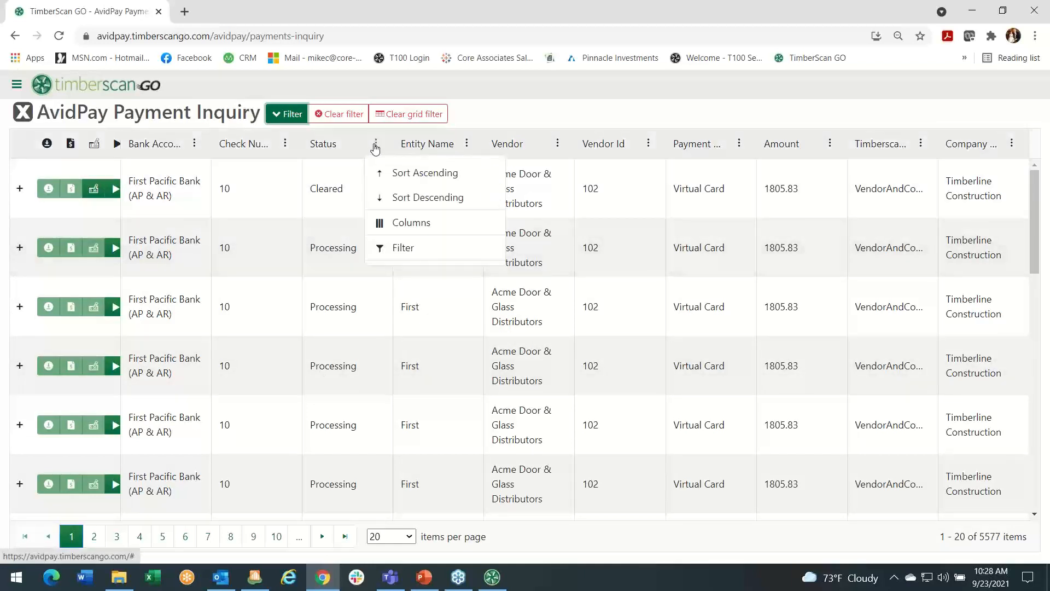
left_click(405, 249)
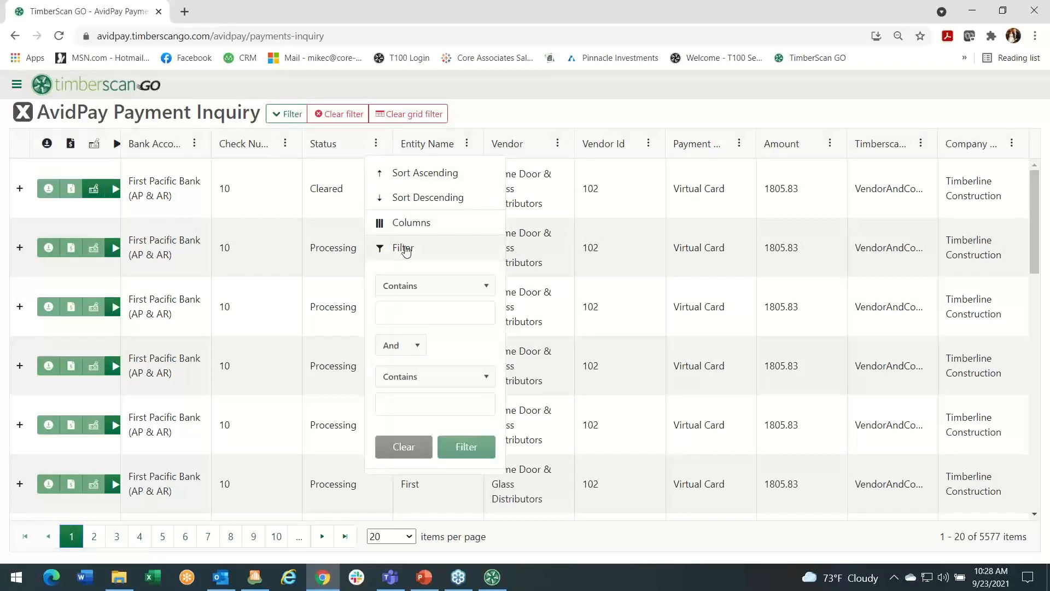
left_click(389, 309)
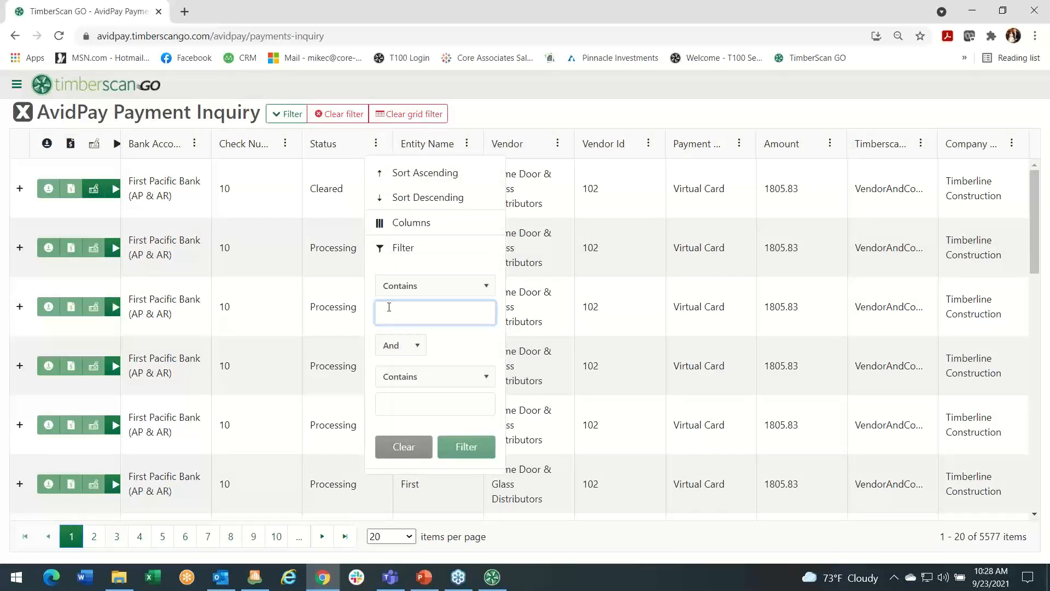
type("Clea")
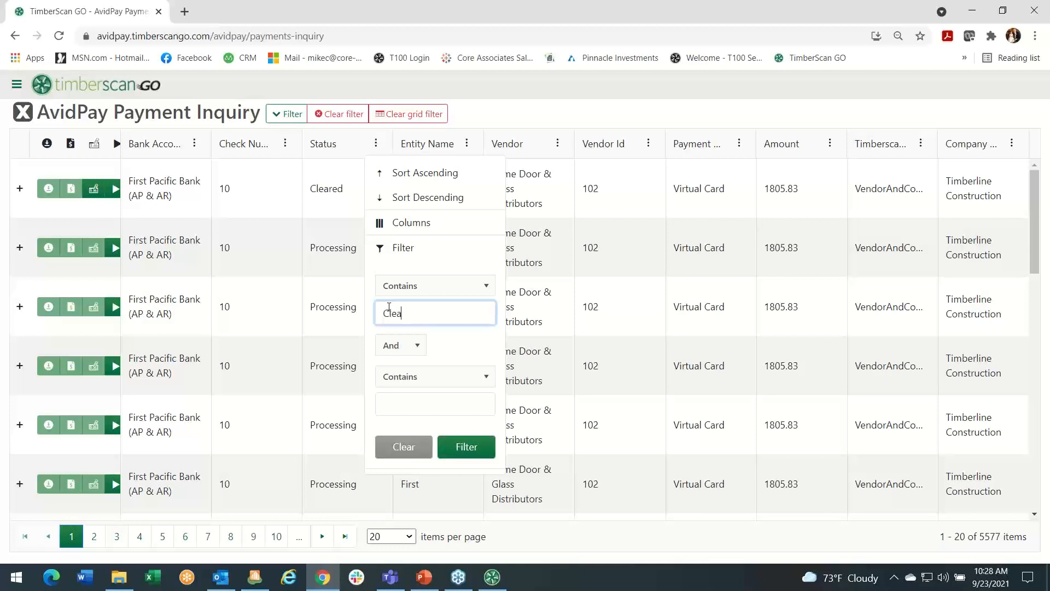
type("red")
left_click(460, 449)
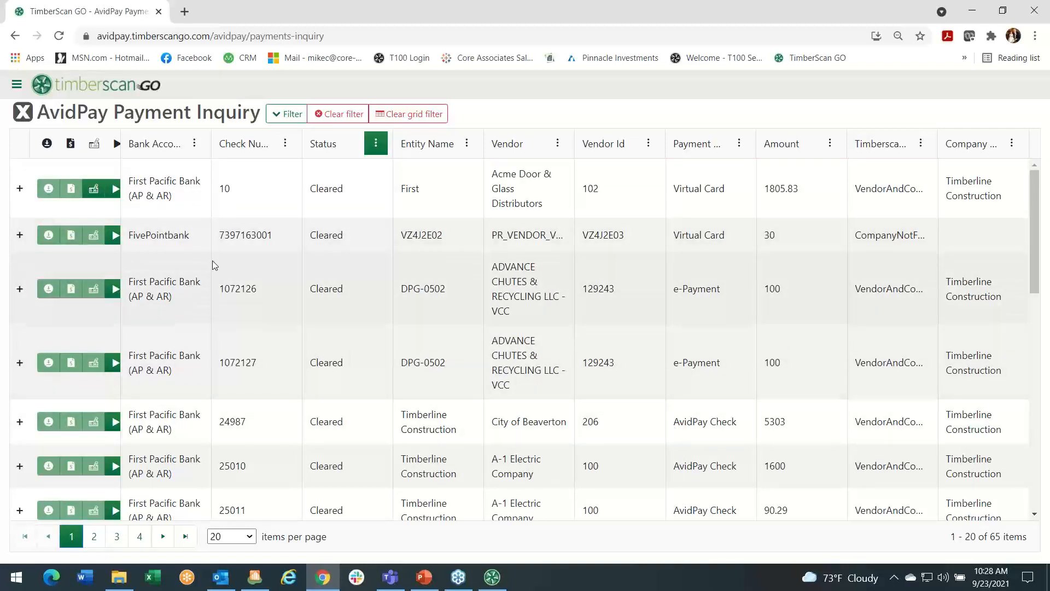
Open the virtual card proof of payment for the $90 A-1 Electric Company payment, row 25039.
scroll(211, 264, "down", 8)
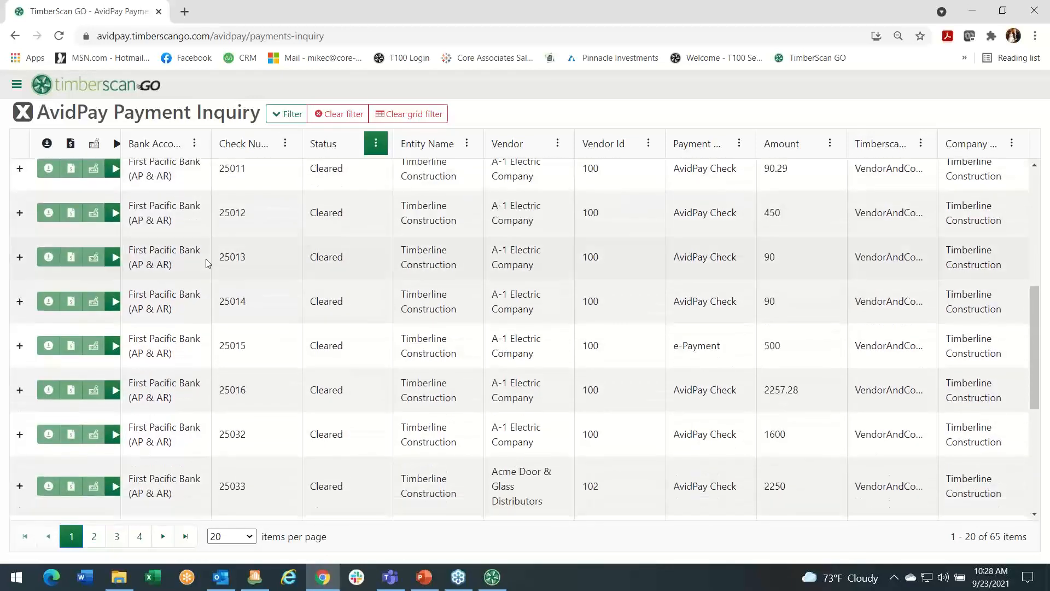
scroll(207, 264, "down", 4)
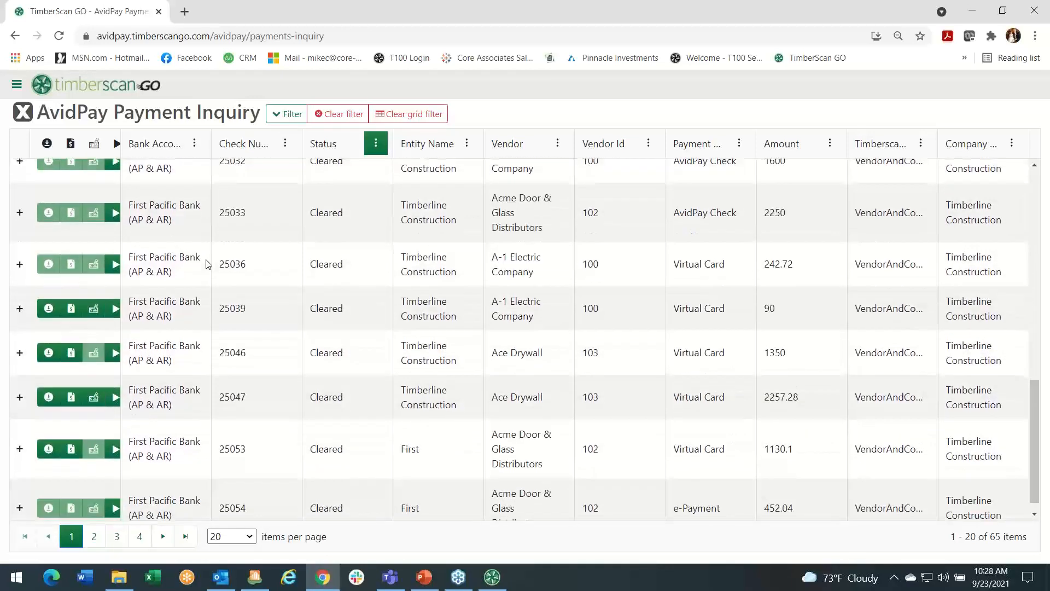
left_click(70, 309)
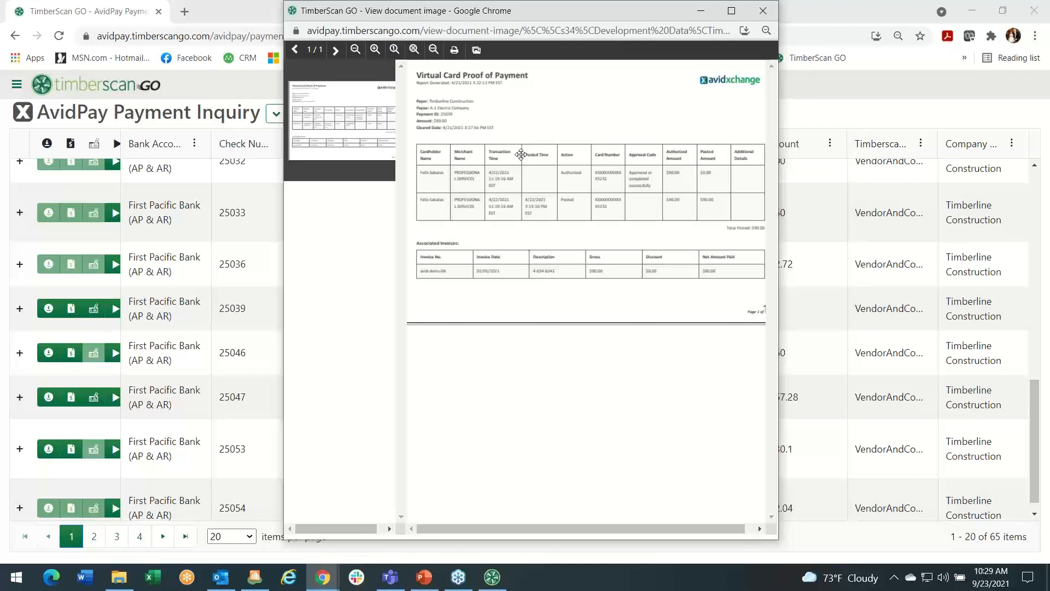
Download and review POP_163989.pdf for the $1,130.10 payment 25053, then return to the Cleared payments grid.
left_click(763, 12)
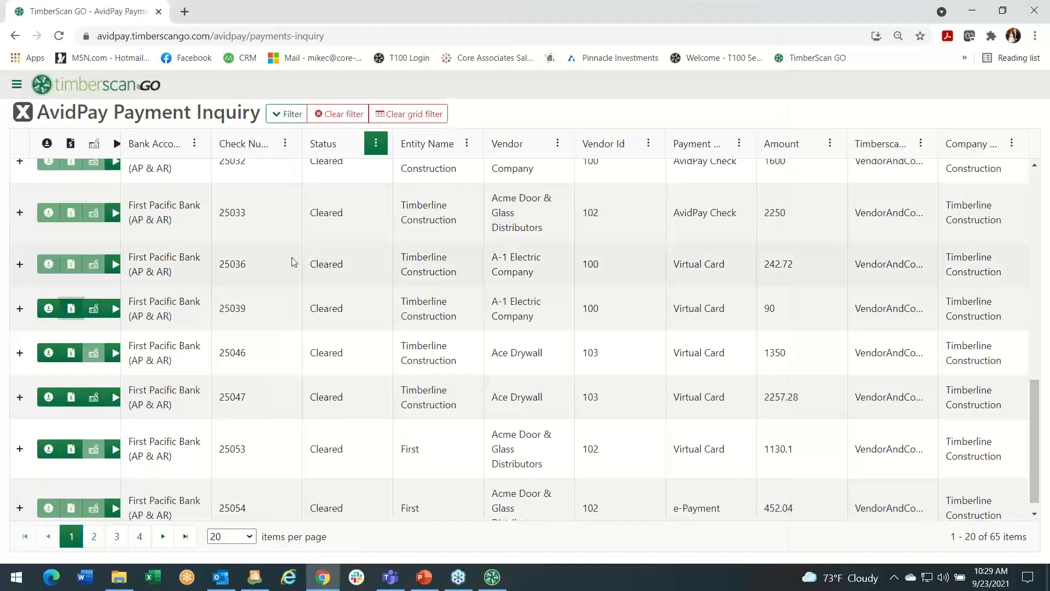
left_click(47, 449)
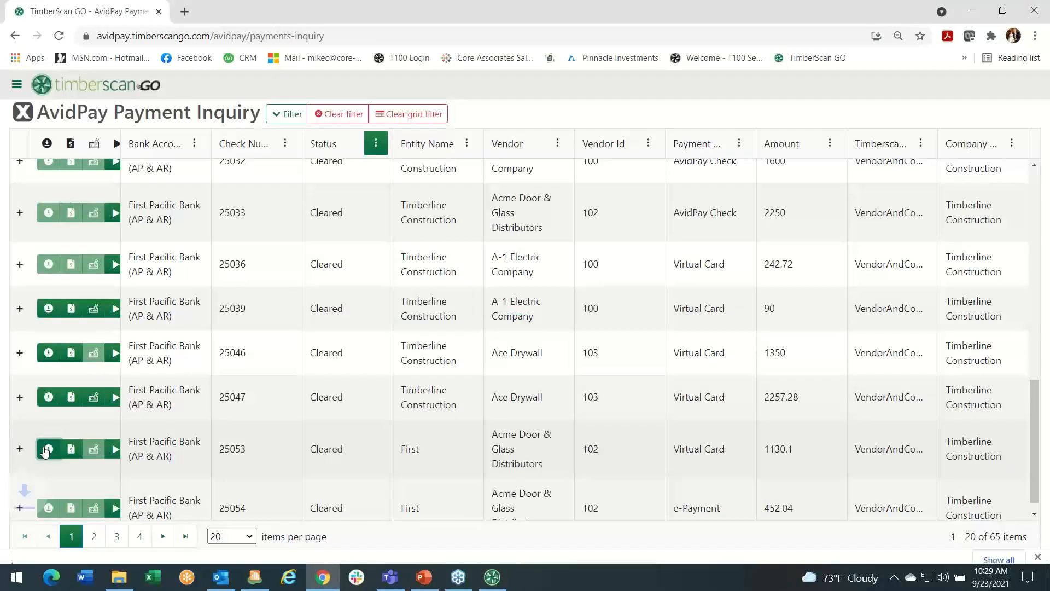
left_click(64, 549)
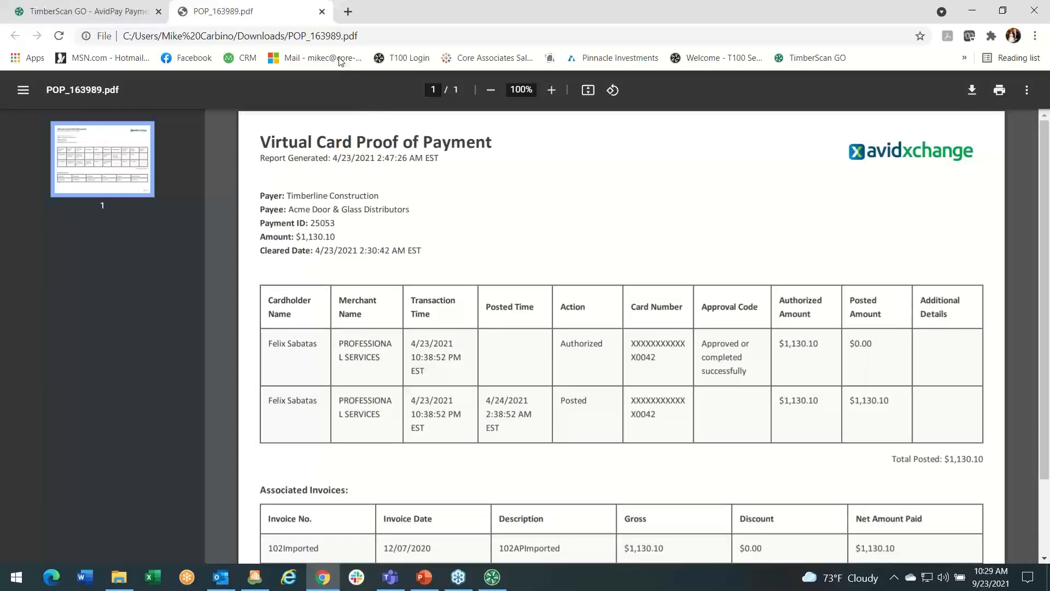
left_click(322, 12)
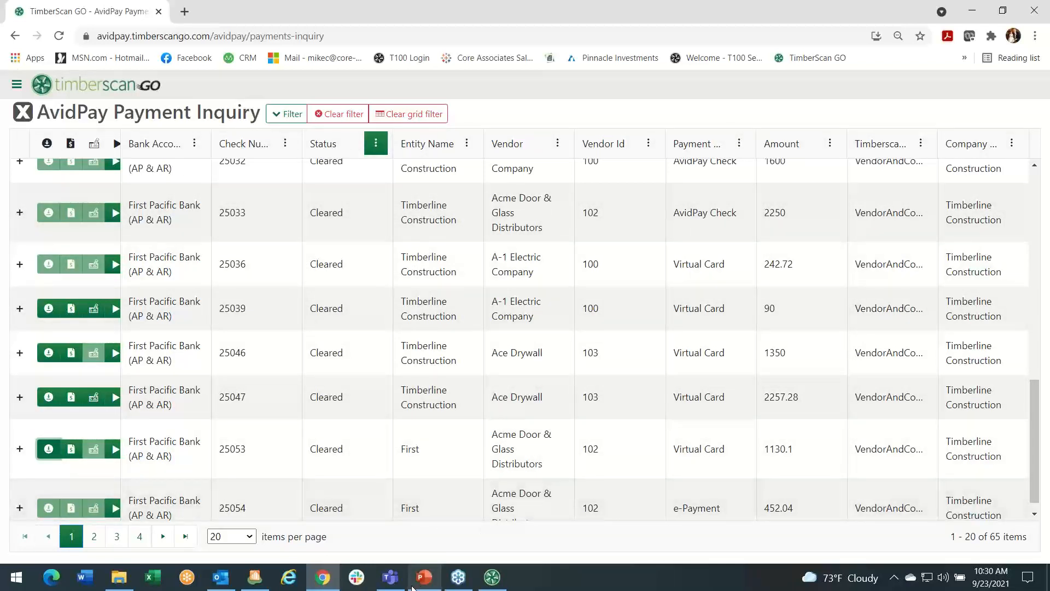
Present the PowerPoint deck from the 'Before AvidPay' slide and advance to 'With AvidPay'.
left_click(427, 579)
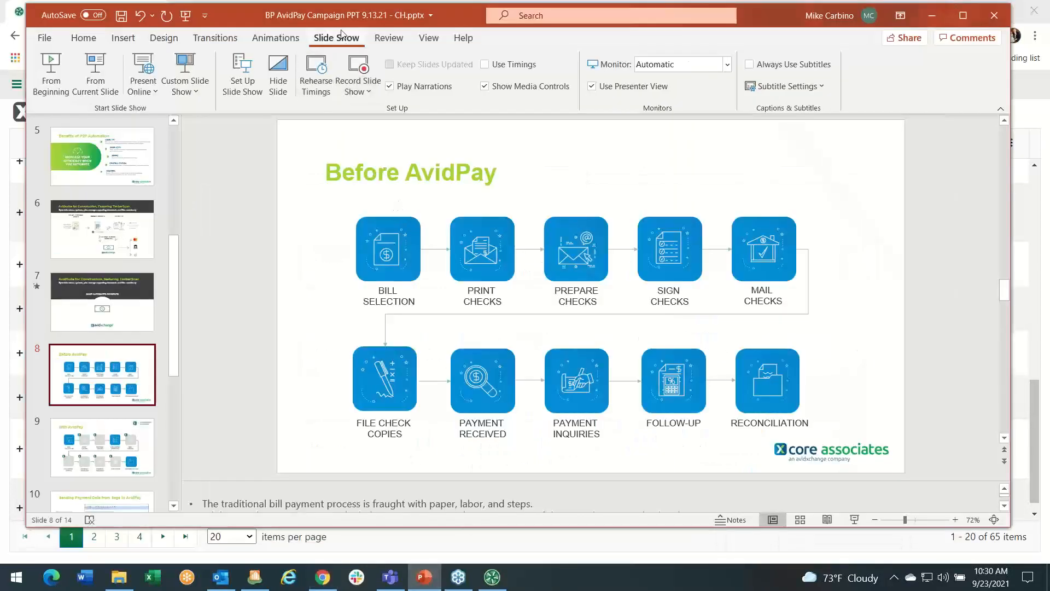
left_click(100, 88)
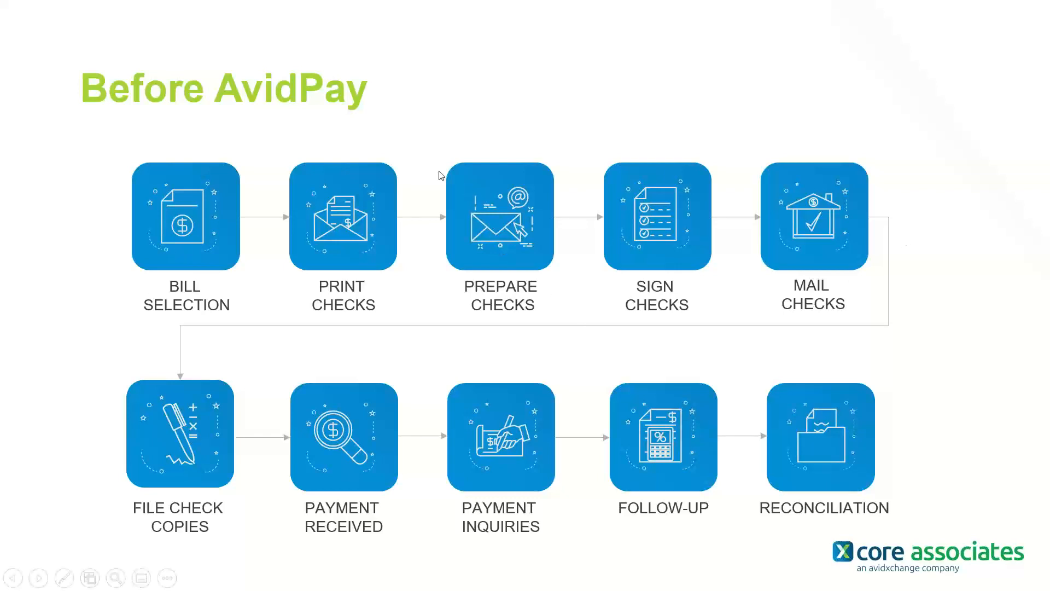
left_click(407, 153)
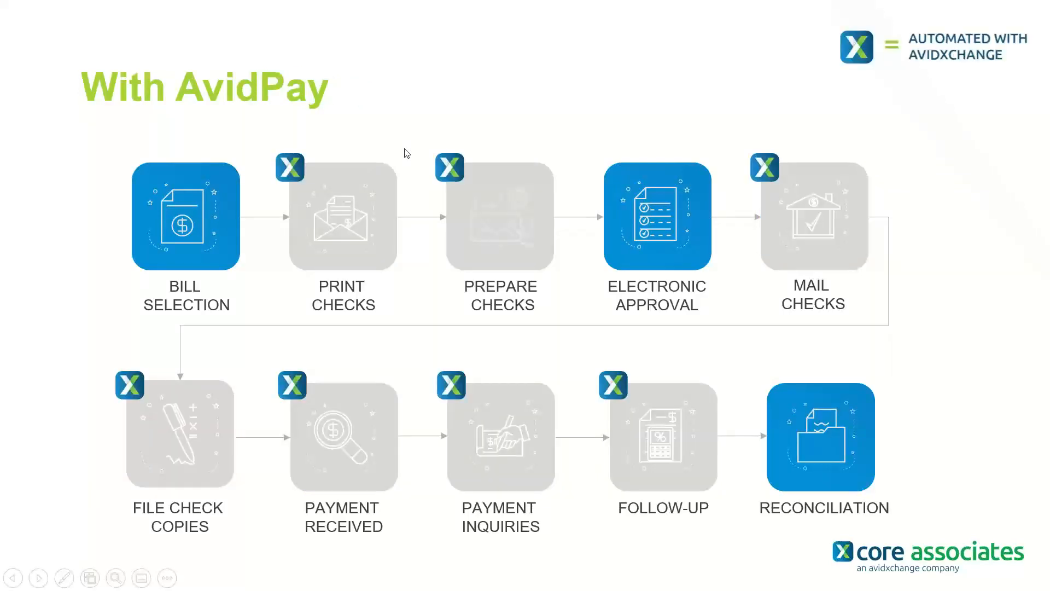